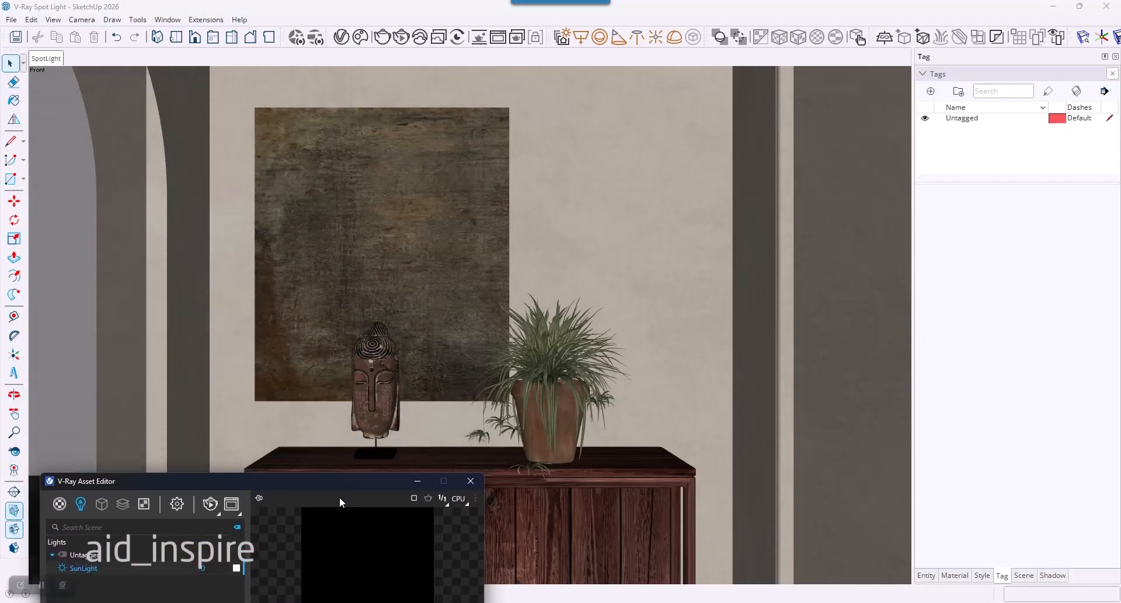
Step: Review the SunLight parameters in the V-Ray Asset Editor and close the editor
{"action": "left_click_drag", "start_coordinate": [340, 491], "coordinate": [336, 88]}
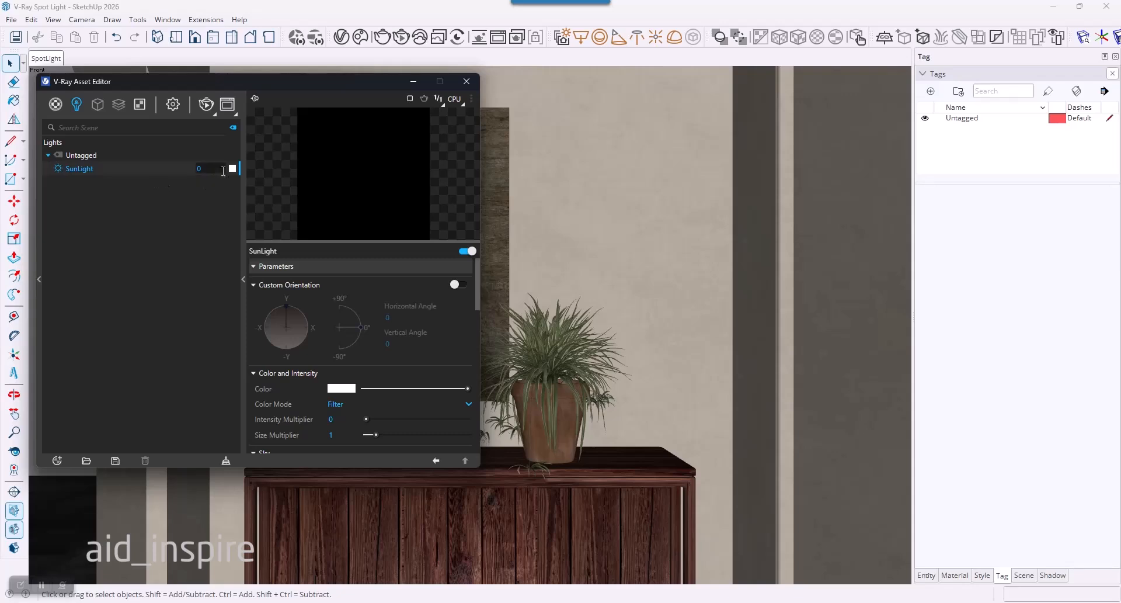
{"action": "left_click", "coordinate": [179, 224]}
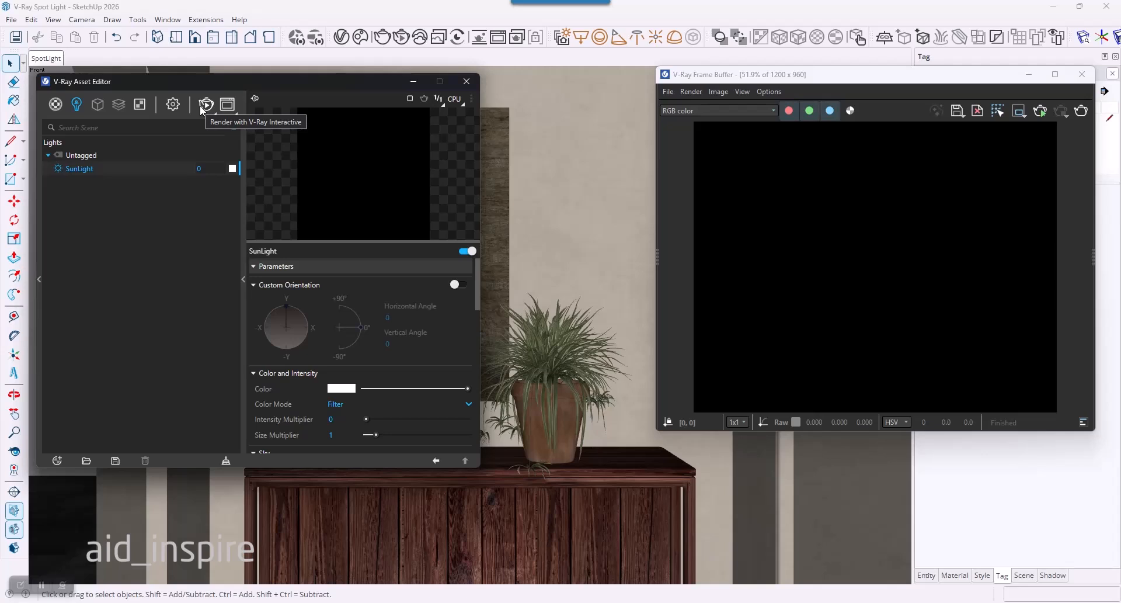
{"action": "left_click", "coordinate": [466, 81]}
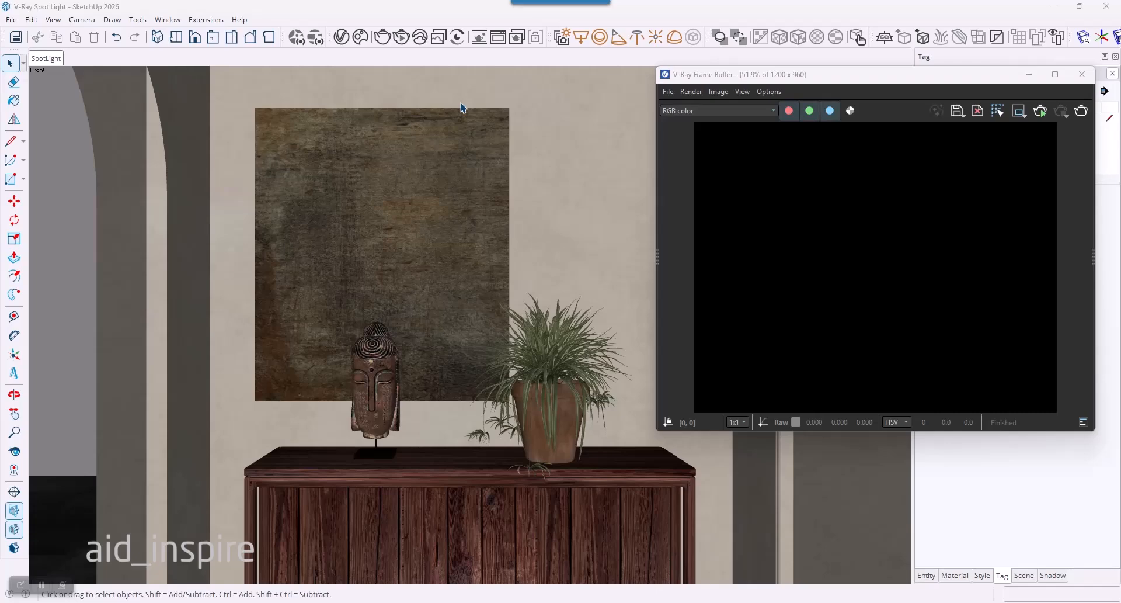
Step: Place a V-Ray spot light on the dark pillar beside the wooden cabinet
{"action": "left_click", "coordinate": [624, 37]}
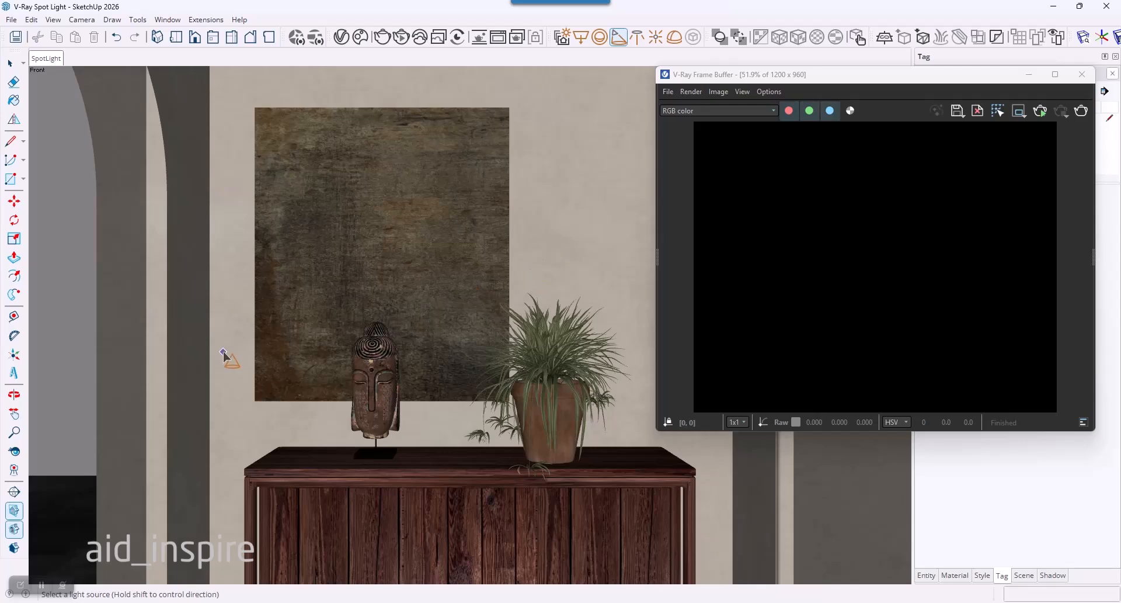
{"action": "left_click", "coordinate": [167, 414]}
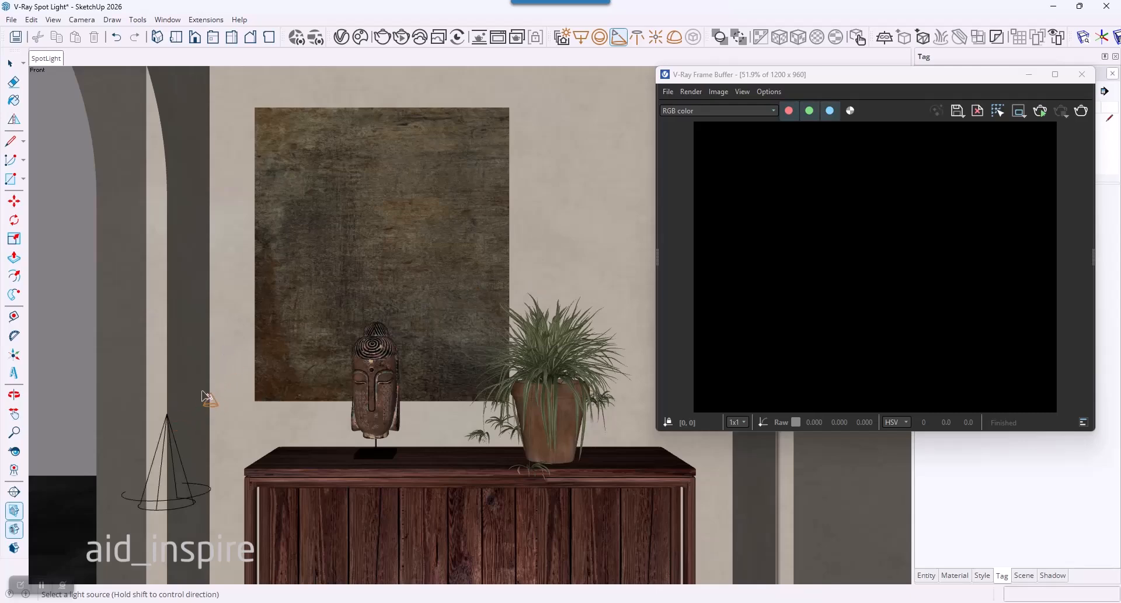
{"action": "right_click", "coordinate": [193, 412]}
{"action": "left_click", "coordinate": [10, 63]}
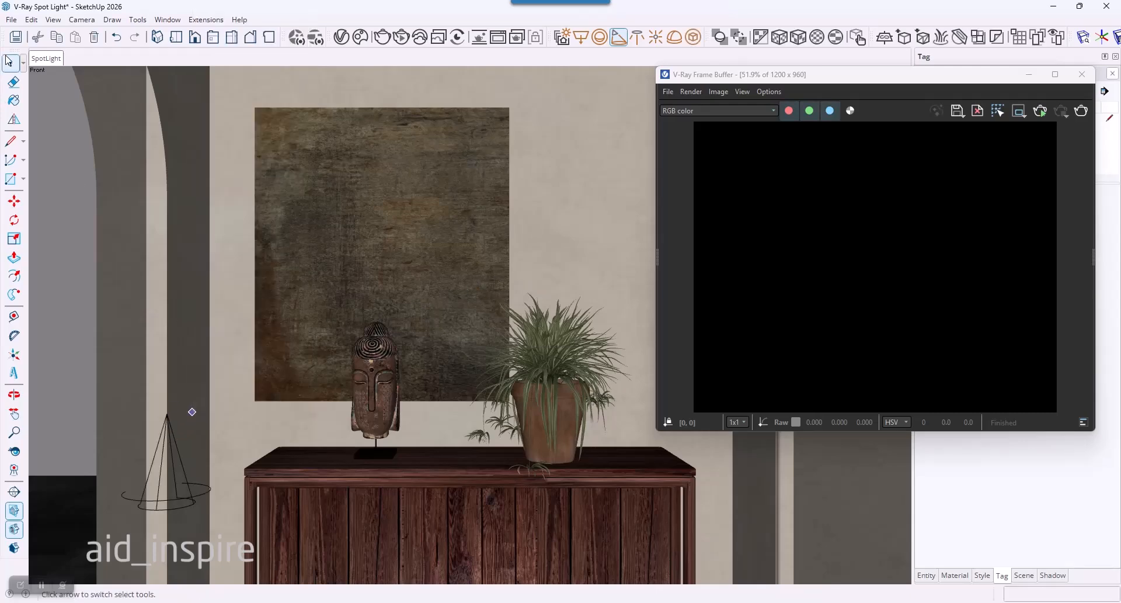
{"action": "left_click", "coordinate": [10, 62]}
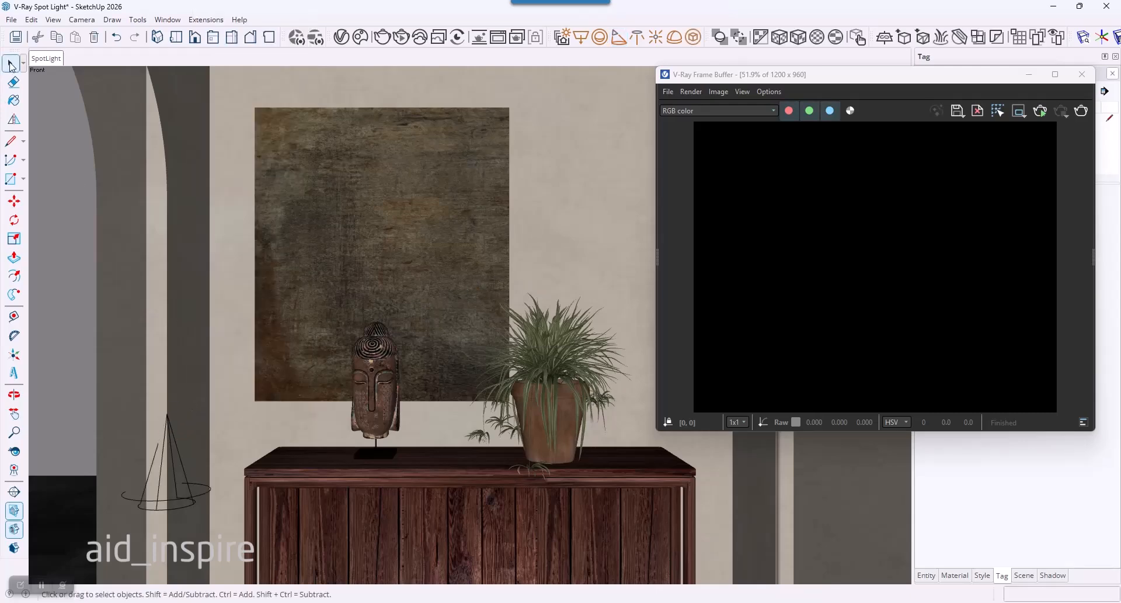
Step: Move the spot light by its apex onto the top of the Buddha head, about 716 mm away
{"action": "left_click", "coordinate": [203, 500]}
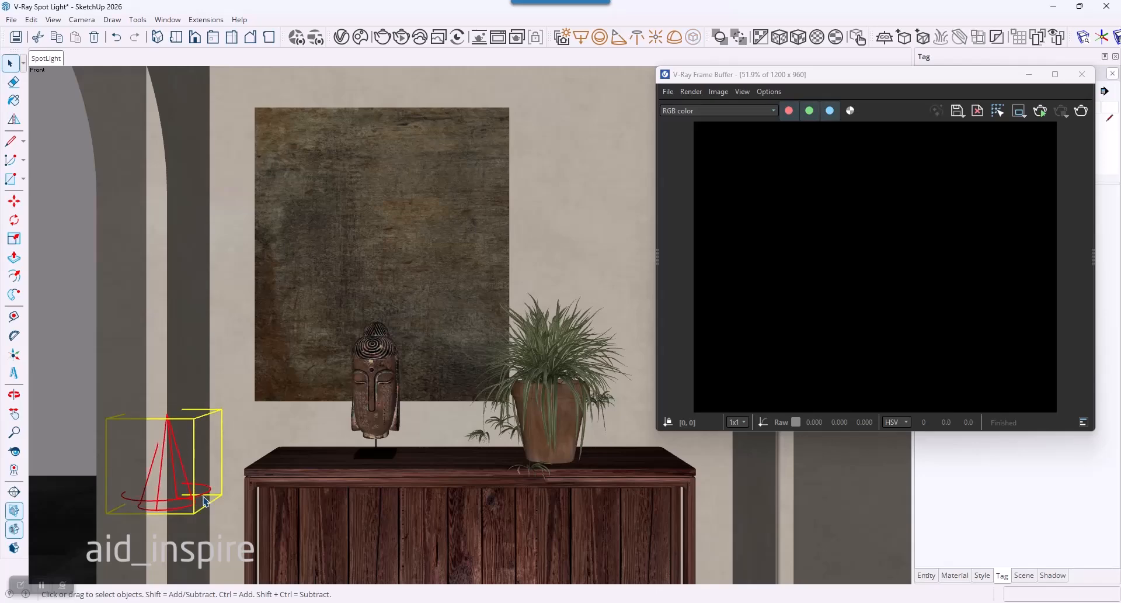
{"action": "key", "text": "m"}
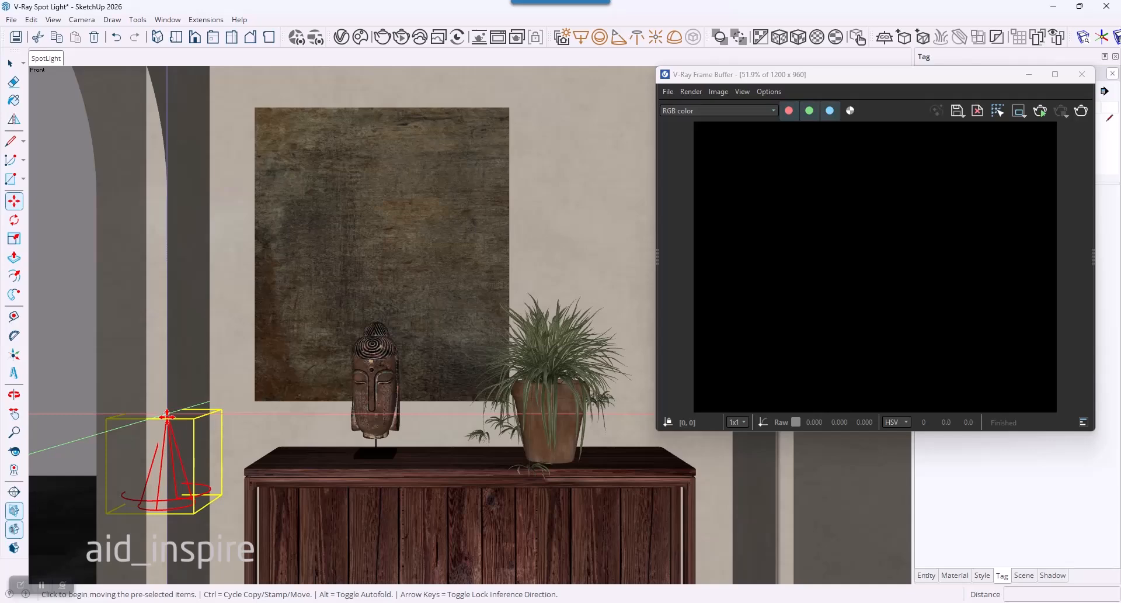
{"action": "left_click", "coordinate": [167, 416]}
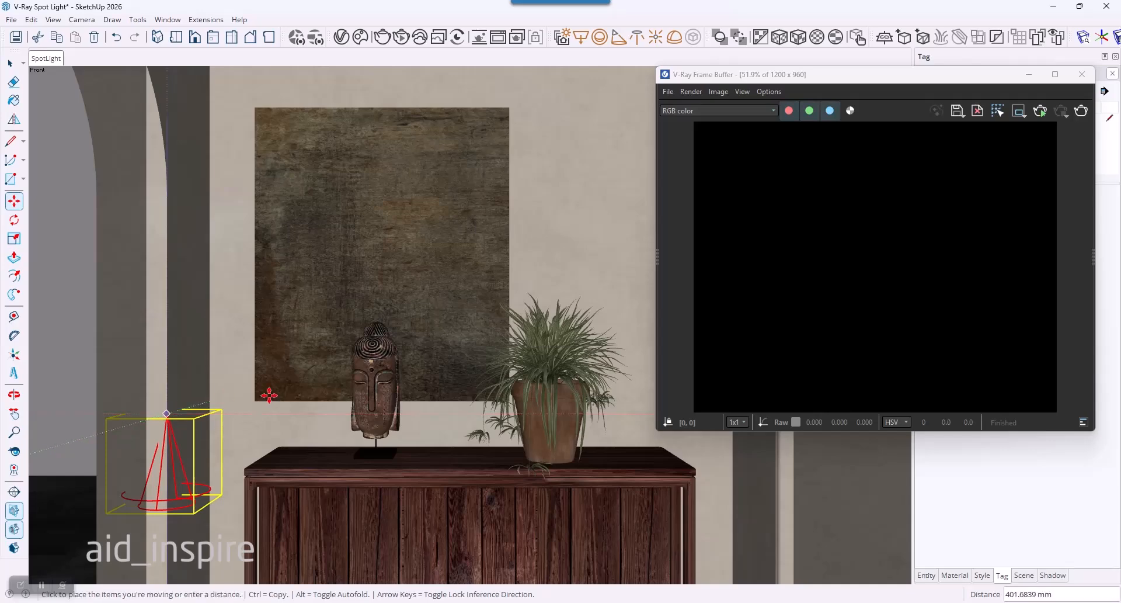
{"action": "left_click", "coordinate": [378, 320]}
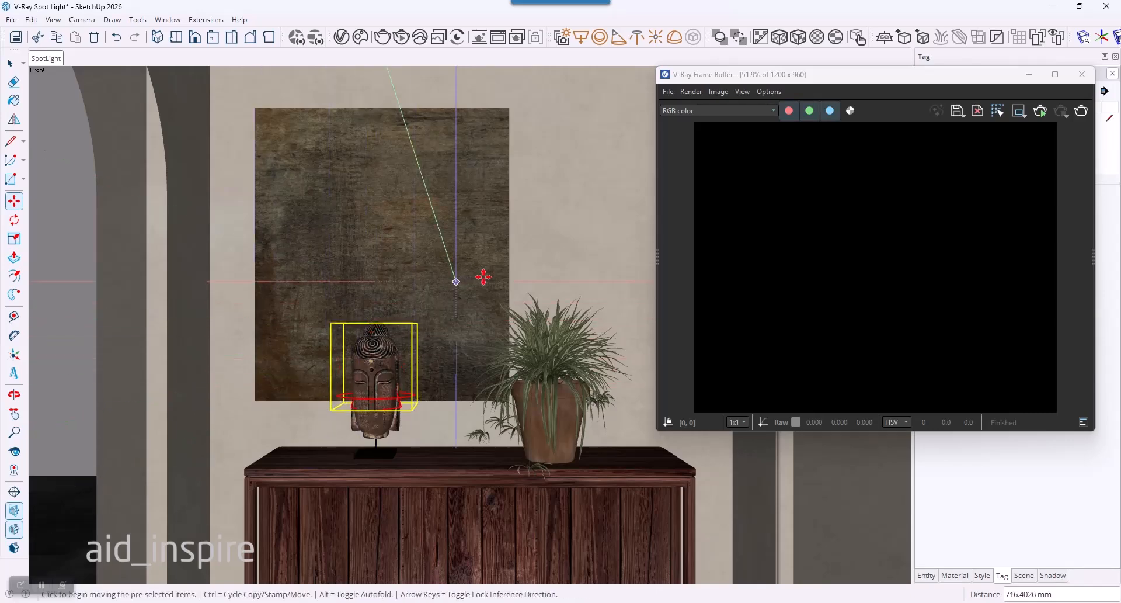
Step: Raise the spot light vertically by about 648 mm above the Buddha head
{"action": "left_click", "coordinate": [460, 320]}
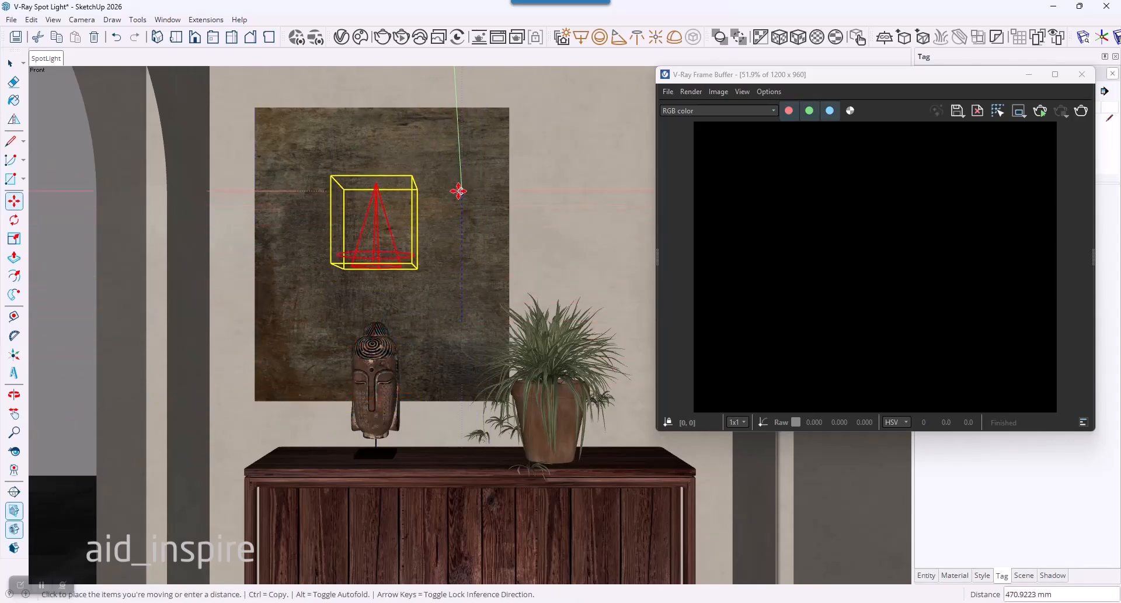
{"action": "left_click", "coordinate": [462, 137]}
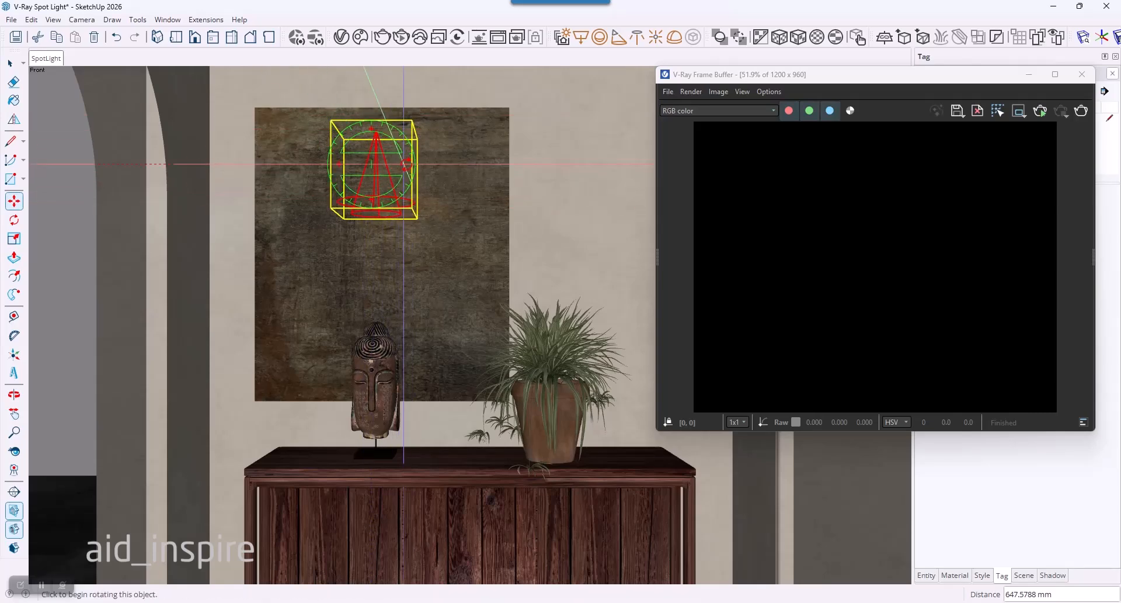
{"action": "left_click", "coordinate": [407, 165]}
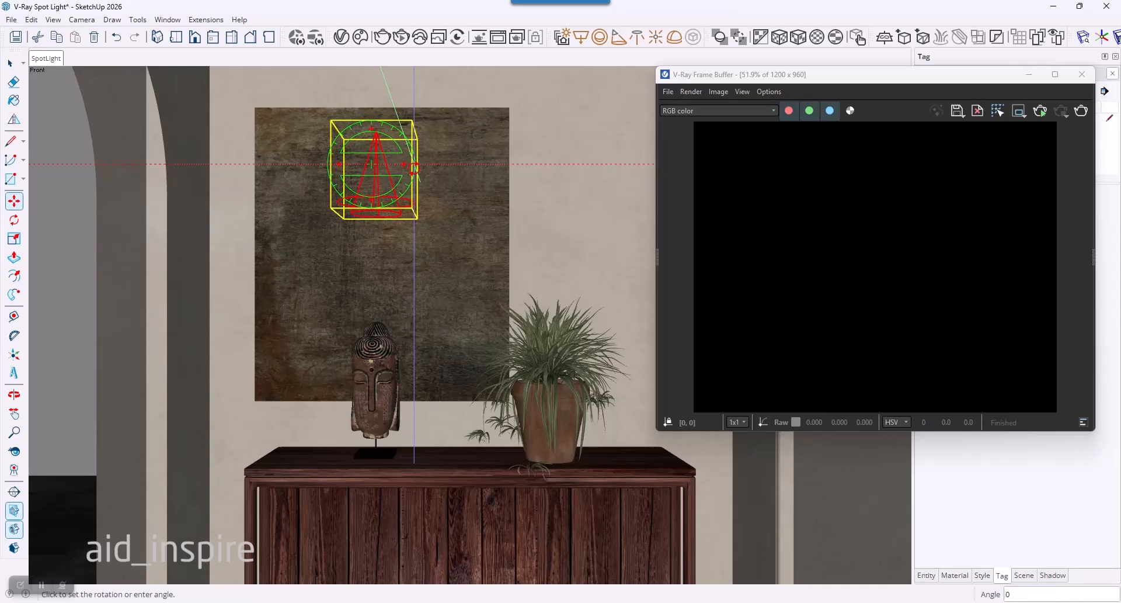
{"action": "key", "text": "space"}
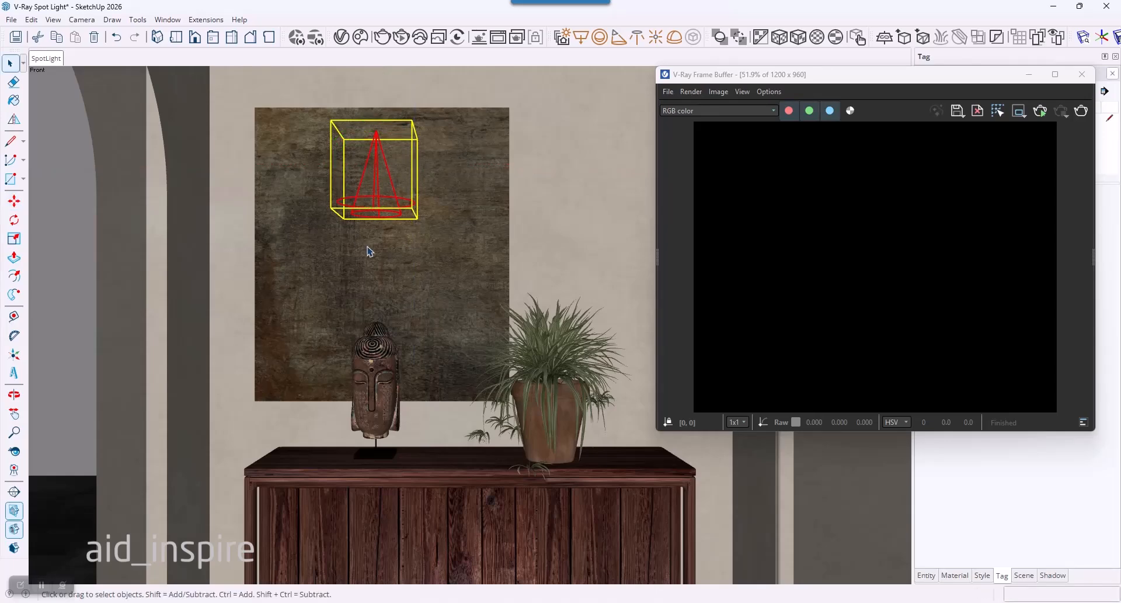
Step: Raise the spot light further until the base of its cone overlaps the painting's upper edge
{"action": "key", "text": "m"}
{"action": "left_click", "coordinate": [576, 203]}
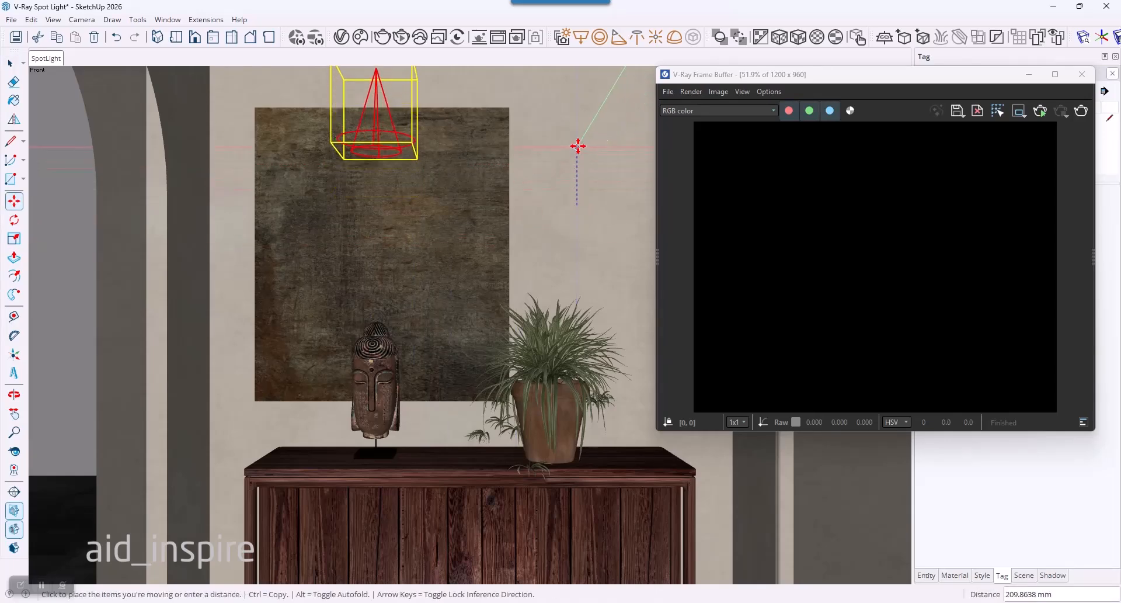
{"action": "left_click", "coordinate": [583, 131]}
{"action": "key", "text": "space"}
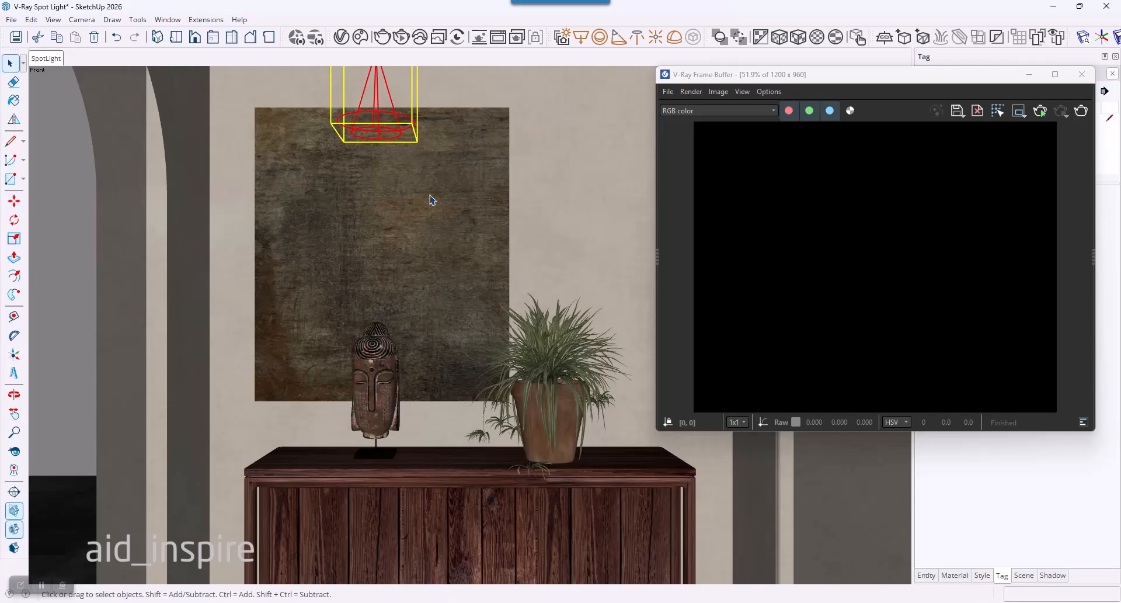
Step: Start the interactive render and set the spot light's intensity to 10000
{"action": "left_click", "coordinate": [1040, 112]}
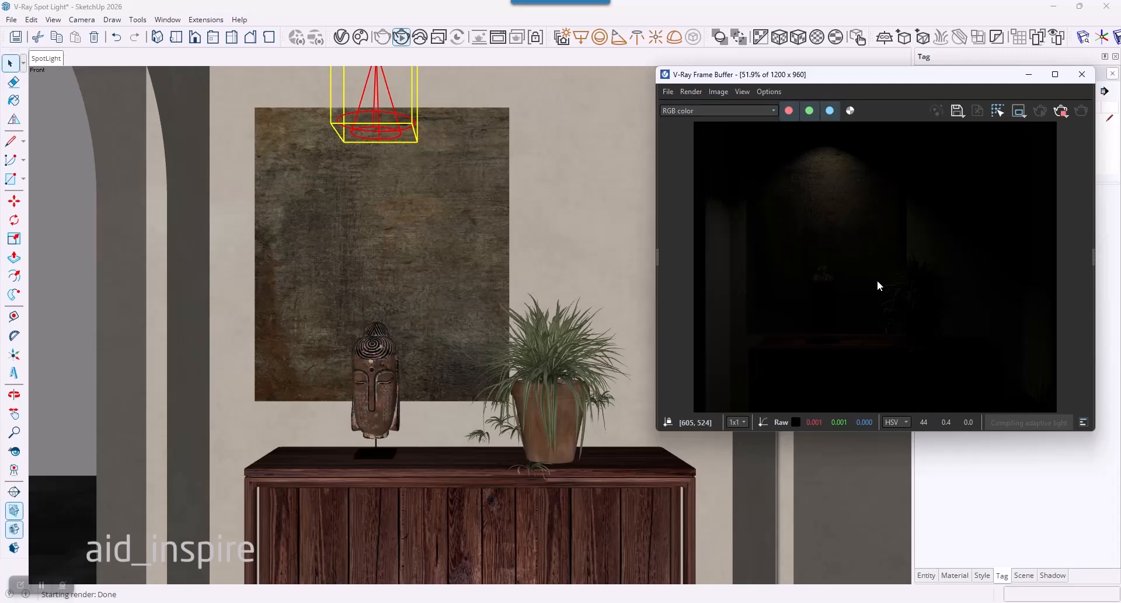
{"action": "left_click", "coordinate": [342, 37]}
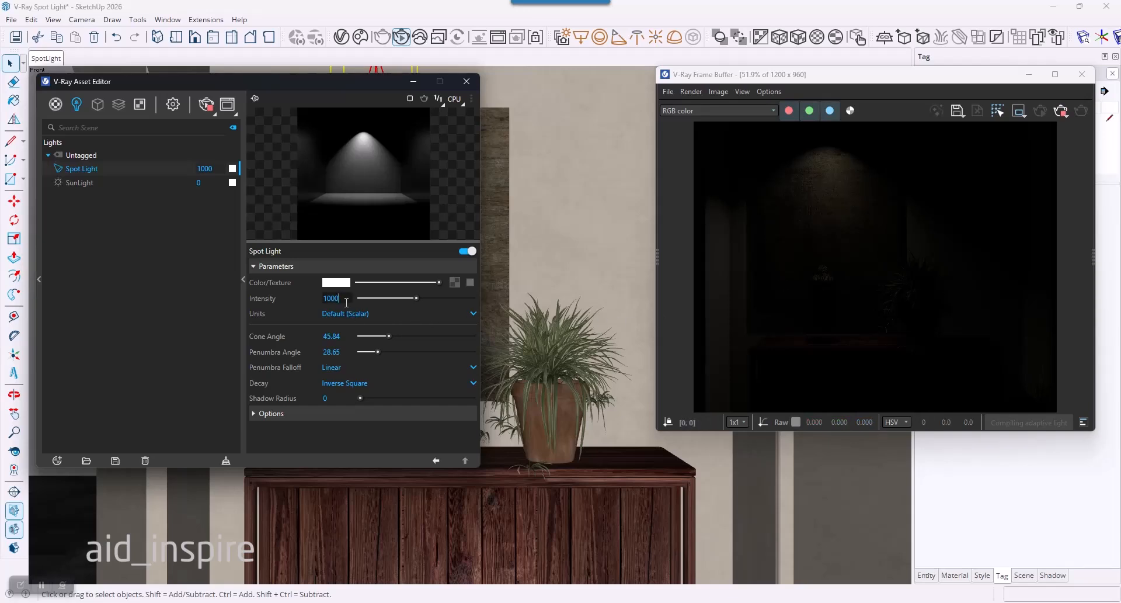
{"action": "type", "text": "0"}
{"action": "key", "text": "Return"}
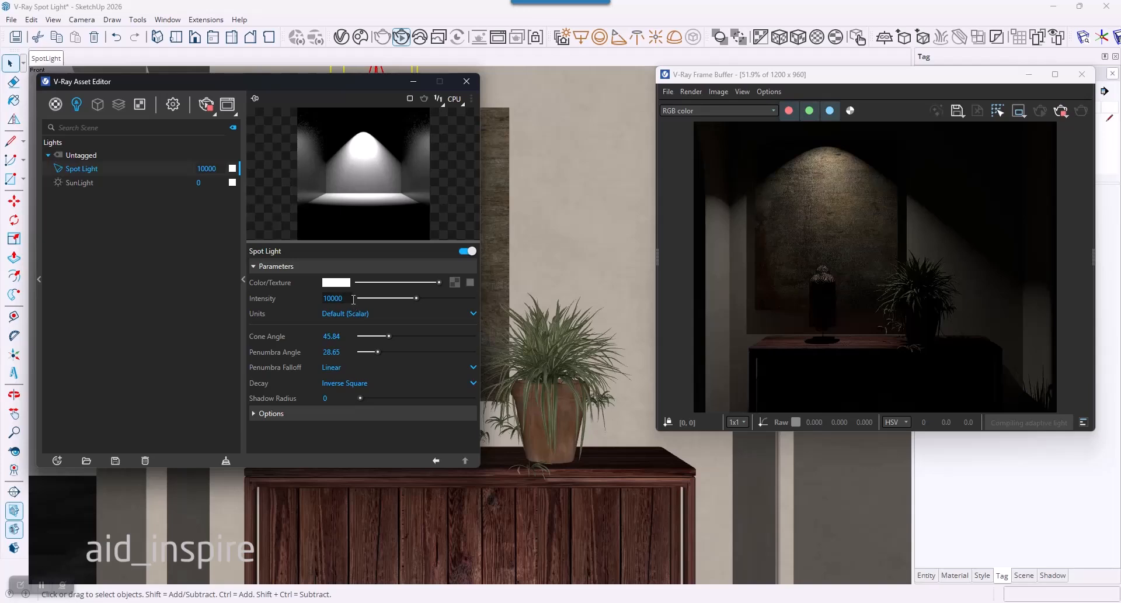
Step: Switch the spot light's units to Radiant power (W) and set its intensity to 50
{"action": "left_click_drag", "start_coordinate": [345, 299], "coordinate": [325, 300]}
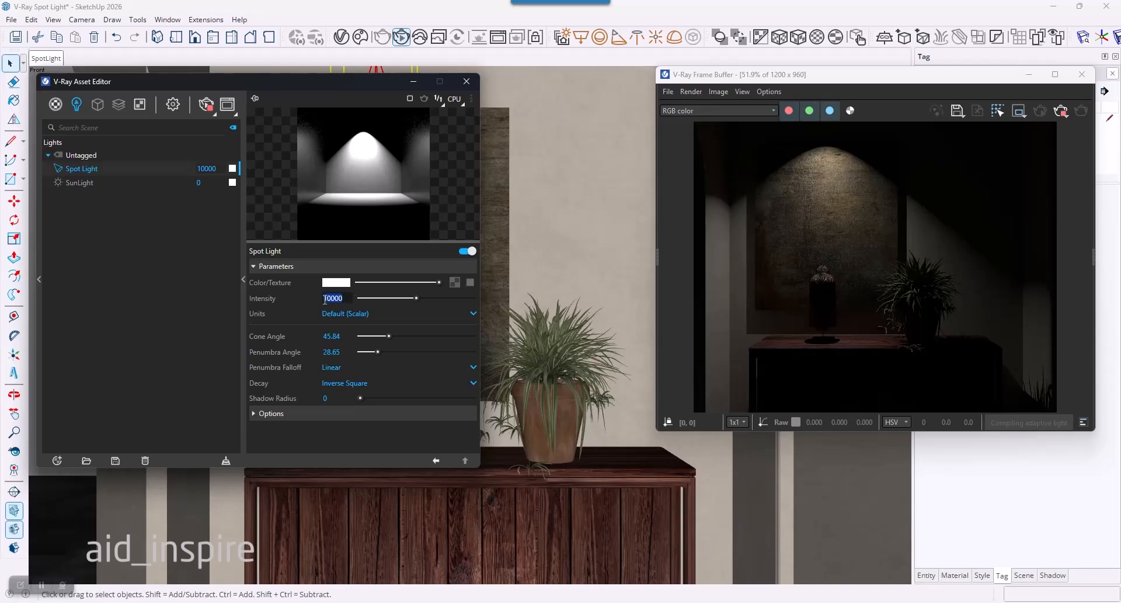
{"action": "left_click", "coordinate": [211, 328]}
{"action": "left_click", "coordinate": [384, 314]}
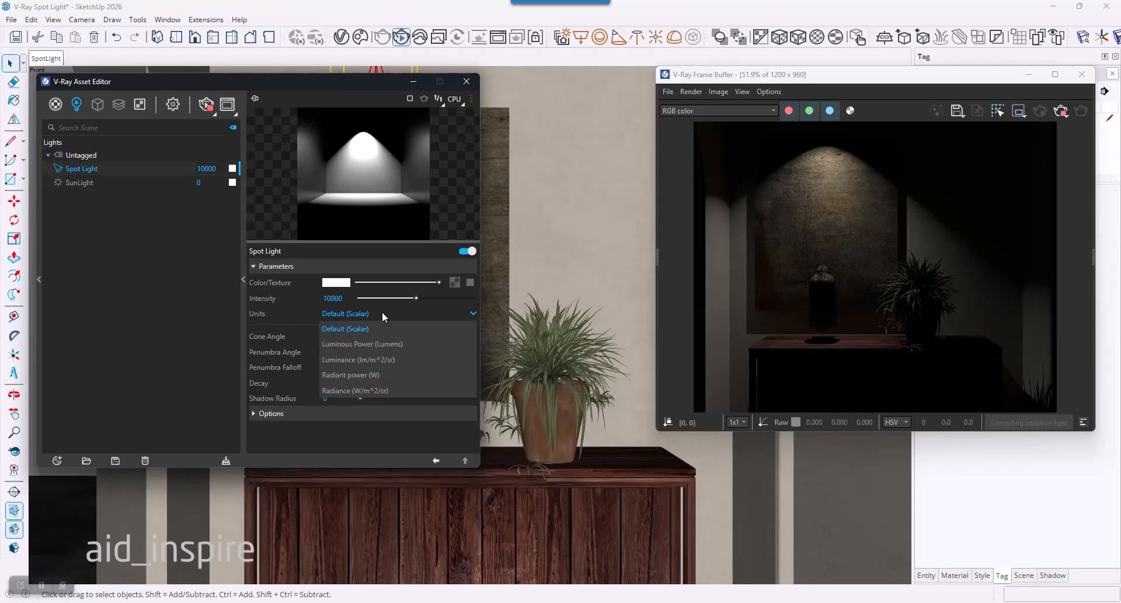
{"action": "left_click", "coordinate": [377, 376]}
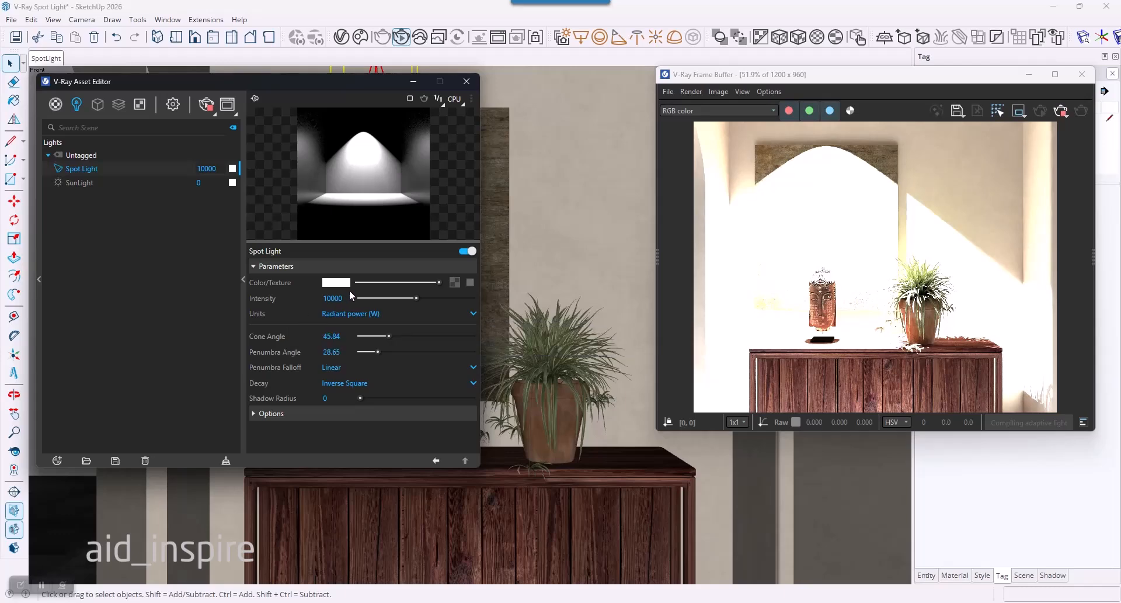
{"action": "double_click", "coordinate": [332, 298]}
{"action": "left_click_drag", "start_coordinate": [332, 298], "coordinate": [339, 303]}
{"action": "type", "text": "50"}
{"action": "key", "text": "Return"}
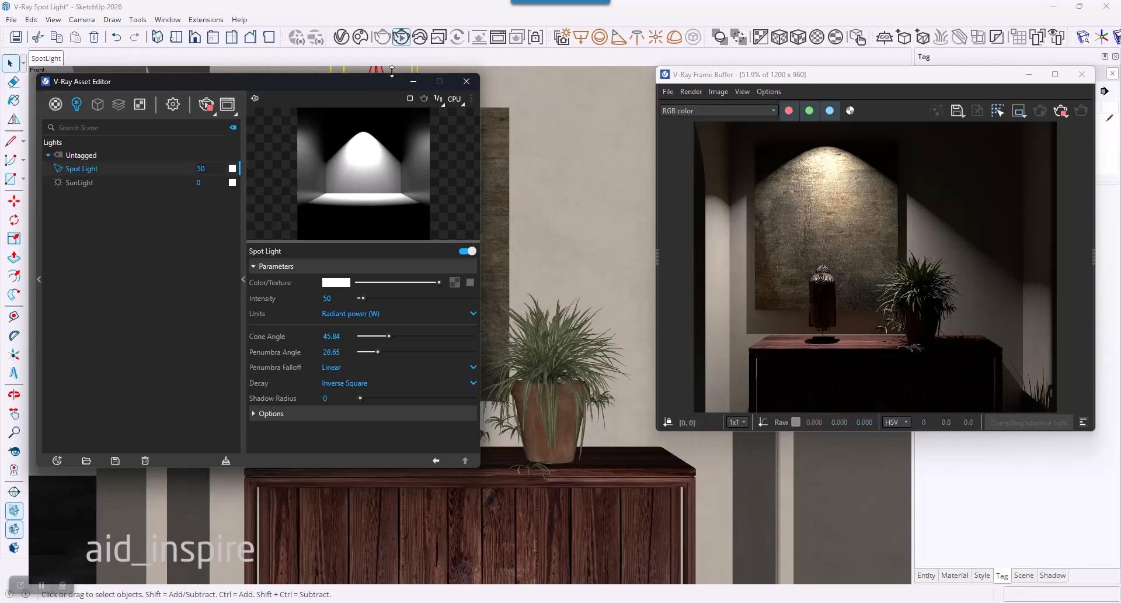
Step: Lock the render camera to the front view and move the spot light about 120 mm away from the wall
{"action": "left_click", "coordinate": [466, 82]}
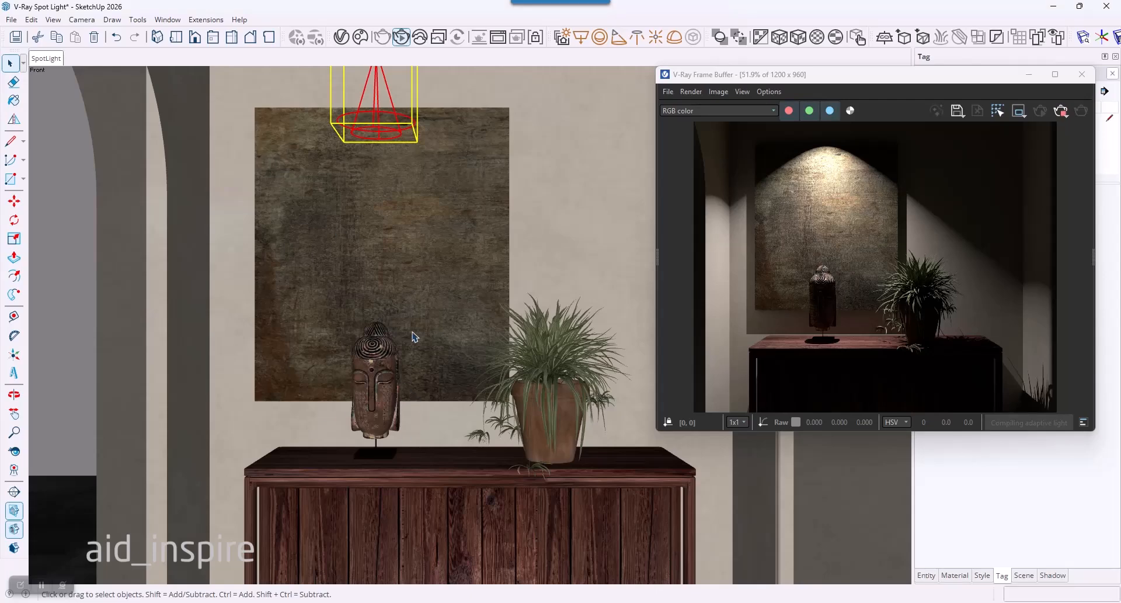
{"action": "left_click", "coordinate": [536, 37]}
{"action": "key", "text": "o"}
{"action": "mouse_move", "coordinate": [388, 268]}
{"action": "left_mouse_down"}
{"action": "mouse_move", "coordinate": [585, 290]}
{"action": "mouse_move", "coordinate": [553, 278]}
{"action": "left_mouse_up"}
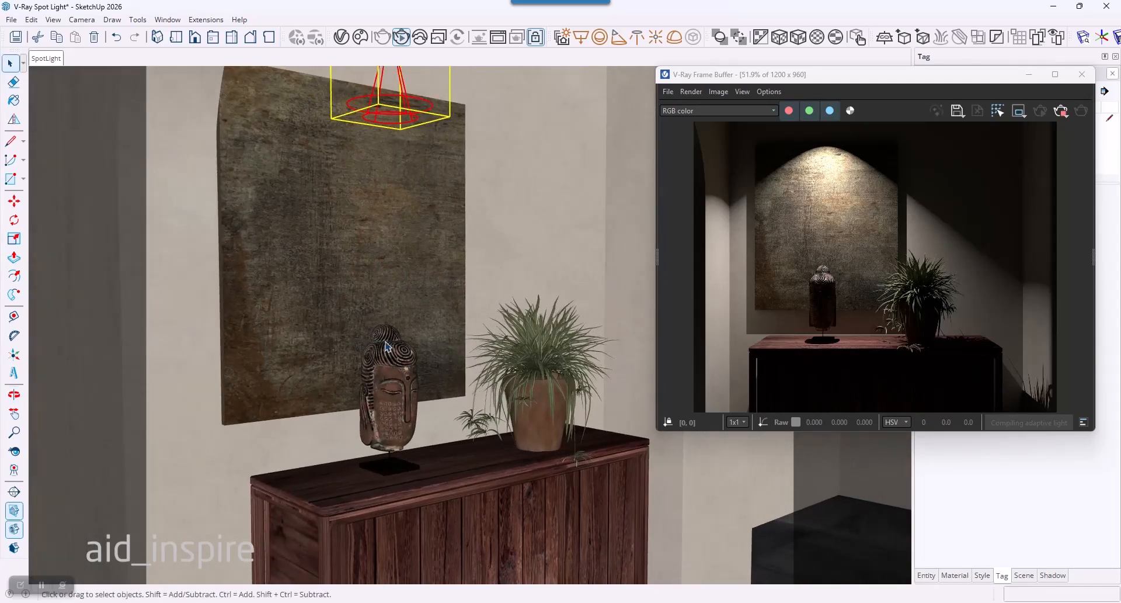
{"action": "left_click_drag", "start_coordinate": [427, 326], "coordinate": [435, 374]}
{"action": "key", "text": "space"}
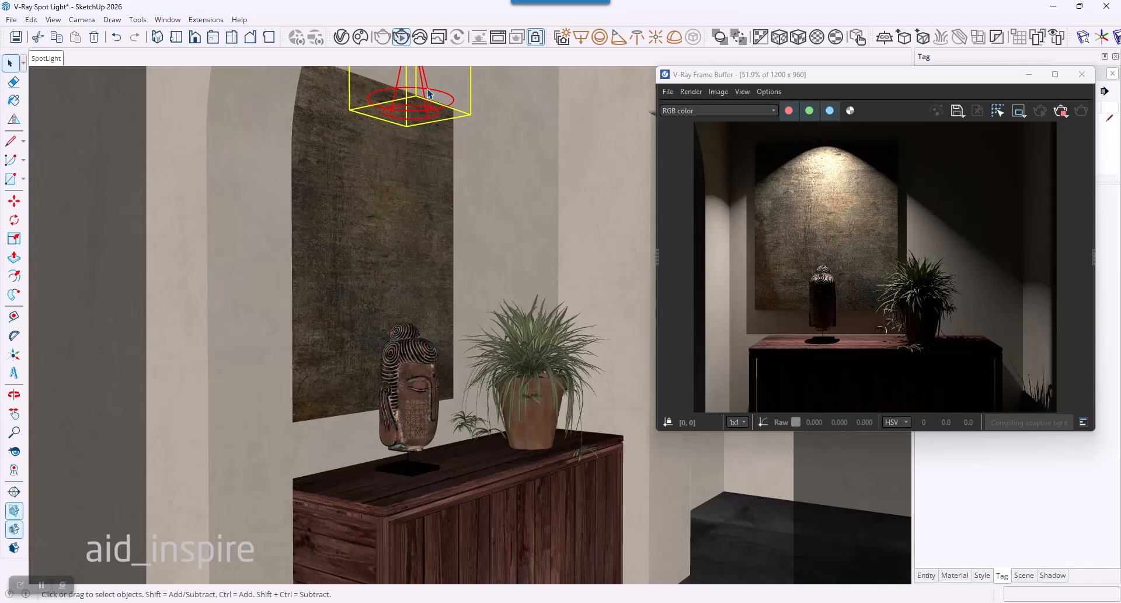
{"action": "key", "text": "m"}
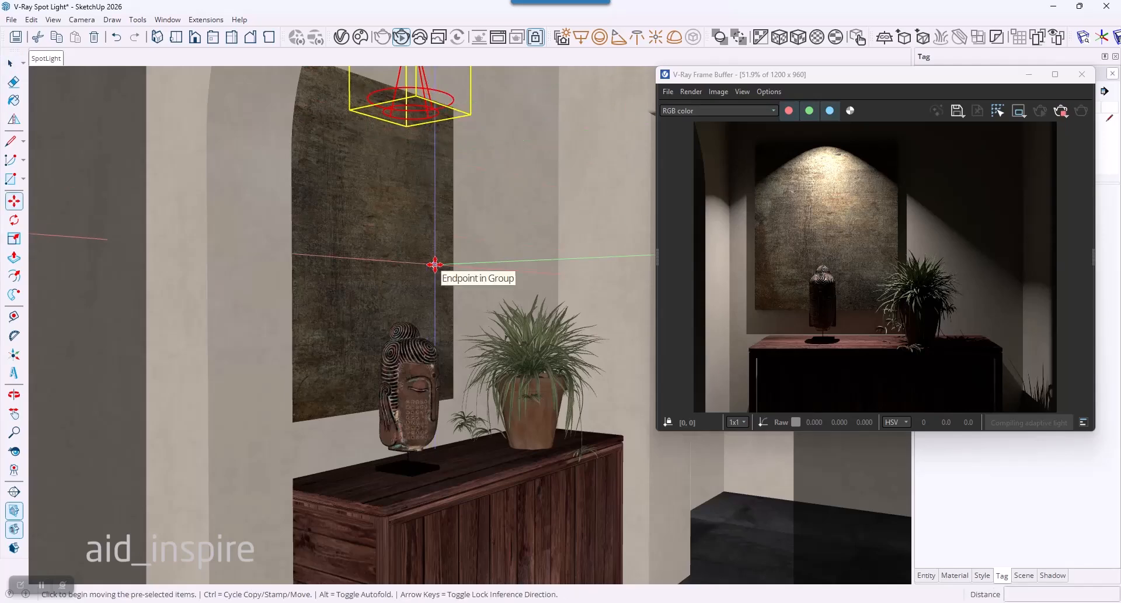
{"action": "left_click", "coordinate": [587, 210]}
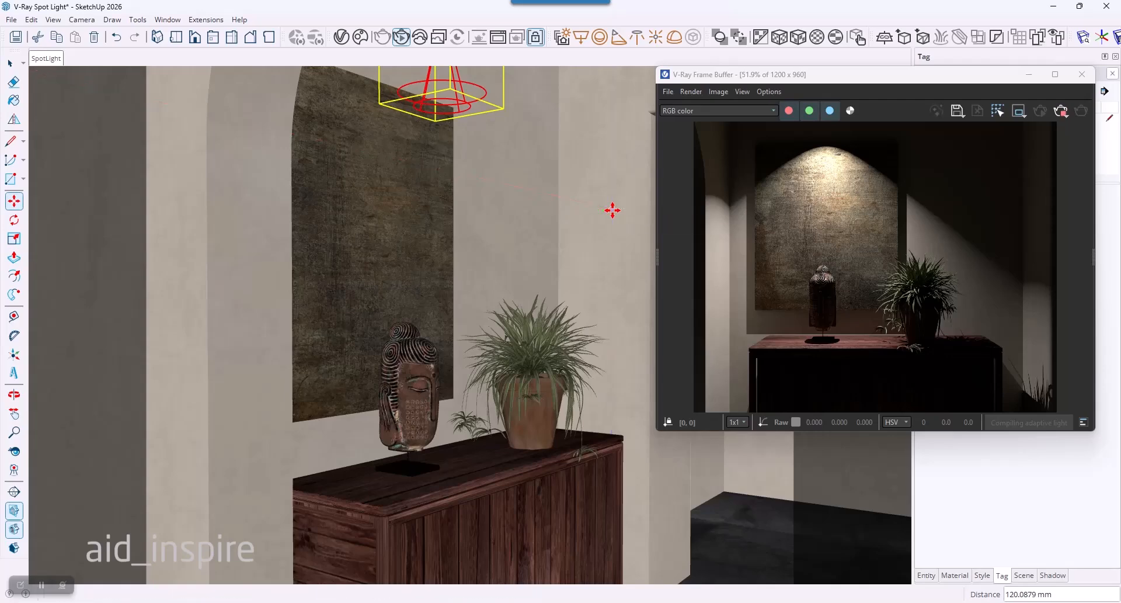
{"action": "left_click", "coordinate": [612, 210]}
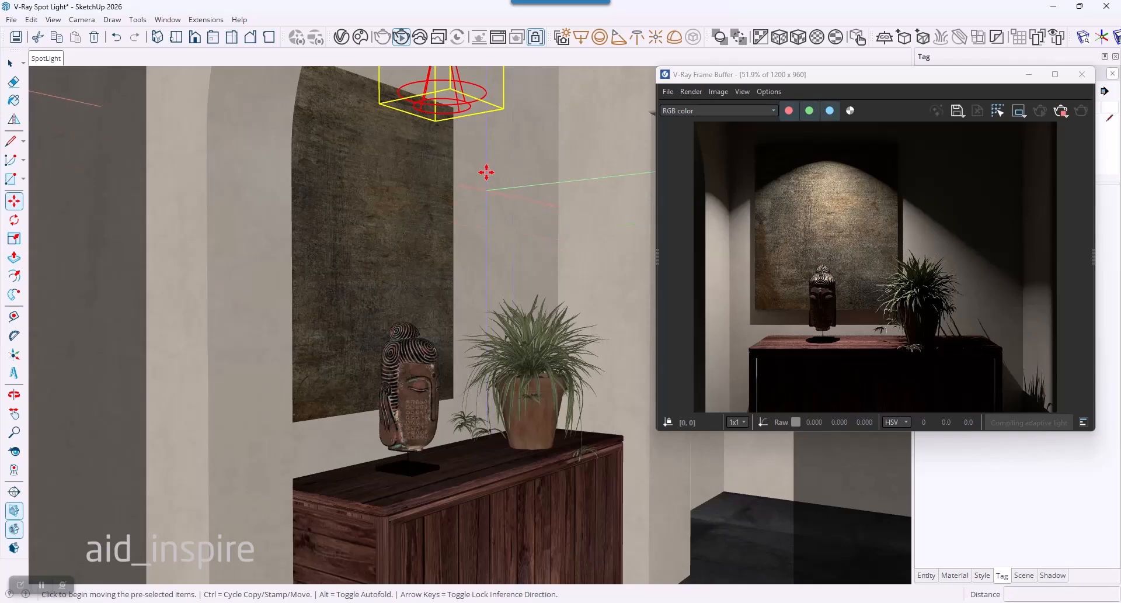
Step: Raise the spot light vertically by about 100 mm
{"action": "left_click", "coordinate": [487, 190]}
{"action": "left_click", "coordinate": [487, 165]}
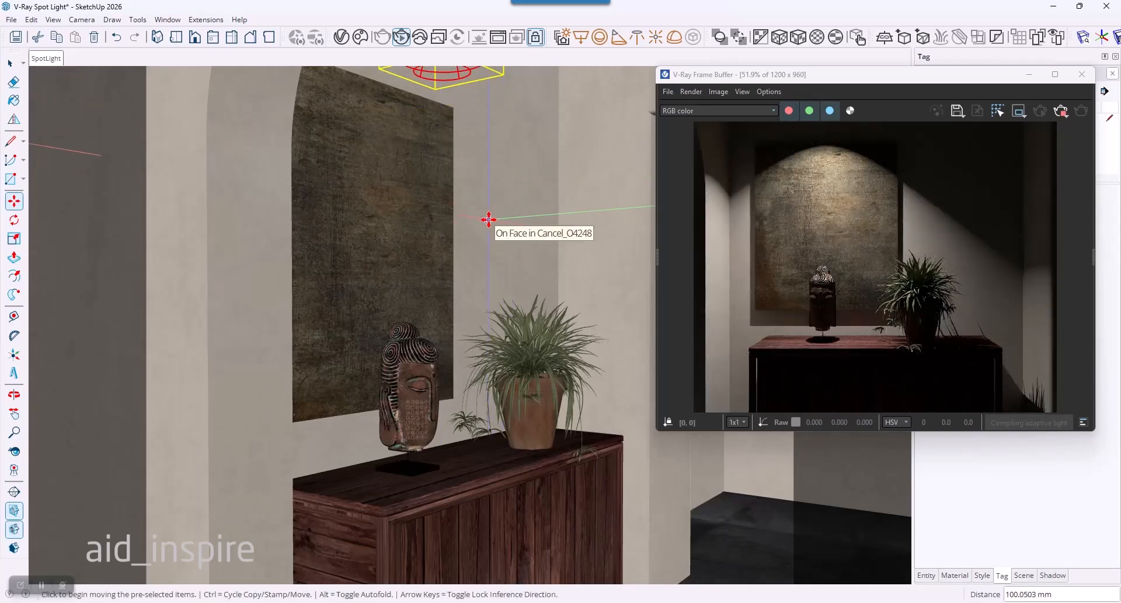
{"action": "key", "text": "space"}
{"action": "middle_click_drag", "start_coordinate": [561, 263], "coordinate": [640, 296]}
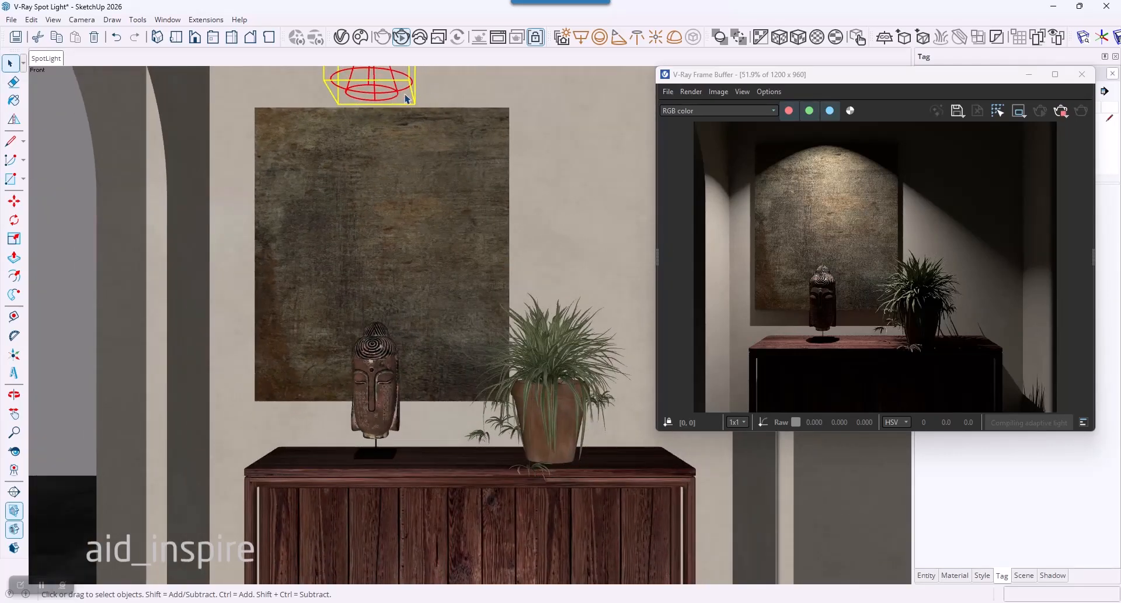
Step: Increase the spot light's cone angle to 73.28 in its parameters
{"action": "left_click", "coordinate": [341, 36]}
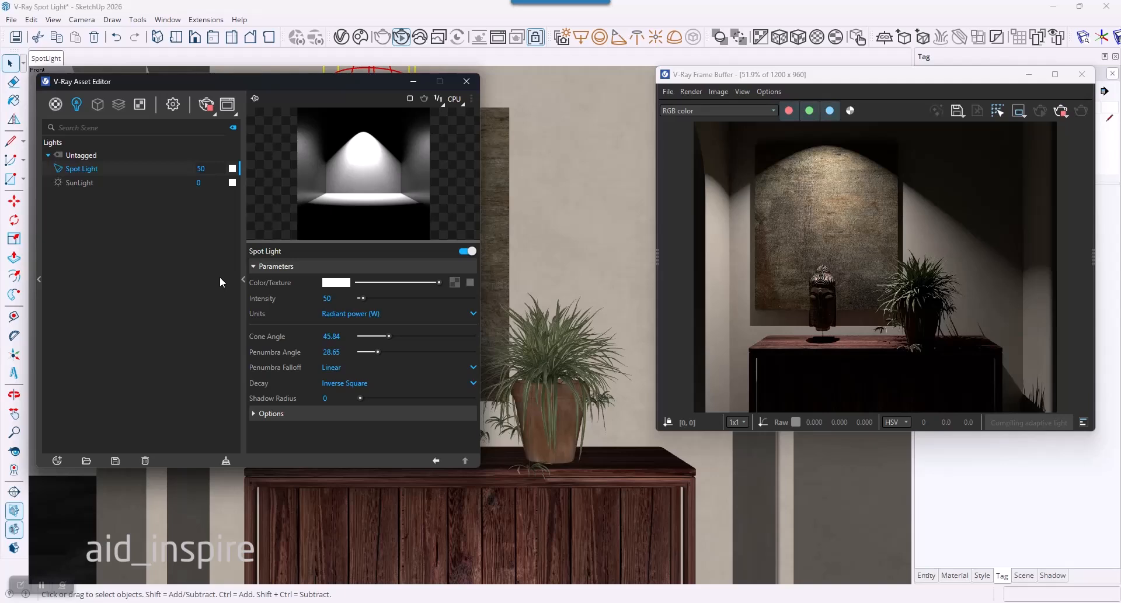
{"action": "mouse_move", "coordinate": [295, 373]}
{"action": "mouse_move", "coordinate": [270, 355]}
{"action": "left_click_drag", "start_coordinate": [292, 80], "coordinate": [287, 183]}
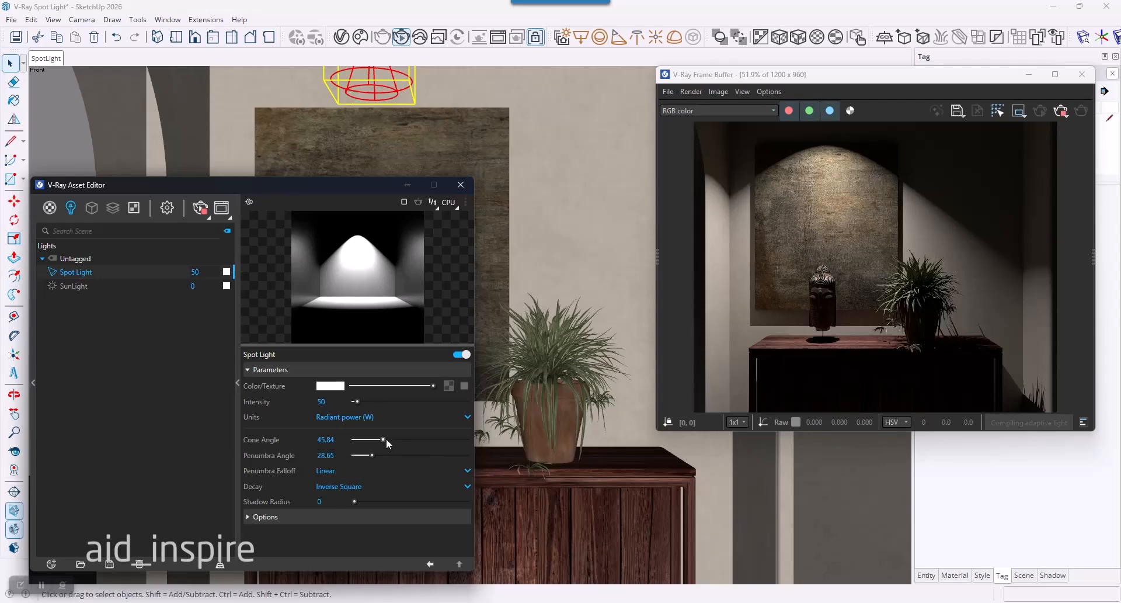
{"action": "left_click_drag", "start_coordinate": [384, 438], "coordinate": [400, 439]}
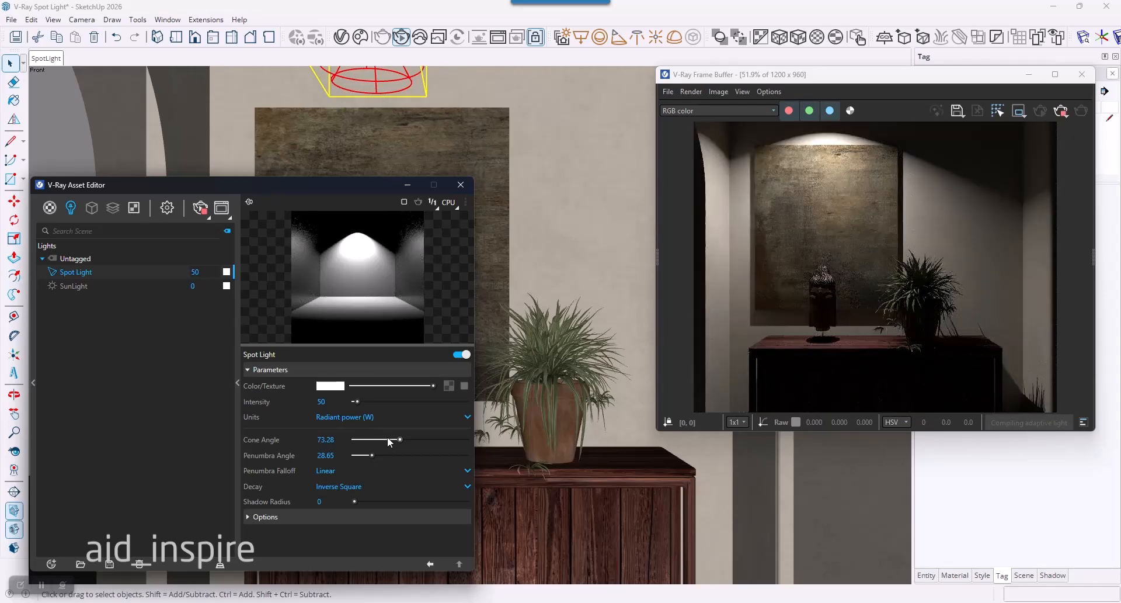
Step: Reduce the spot light's cone angle to 26.31 and compare penumbra angles of 46.04, 0 and 28.65 in the render
{"action": "left_click_drag", "start_coordinate": [400, 438], "coordinate": [370, 438]}
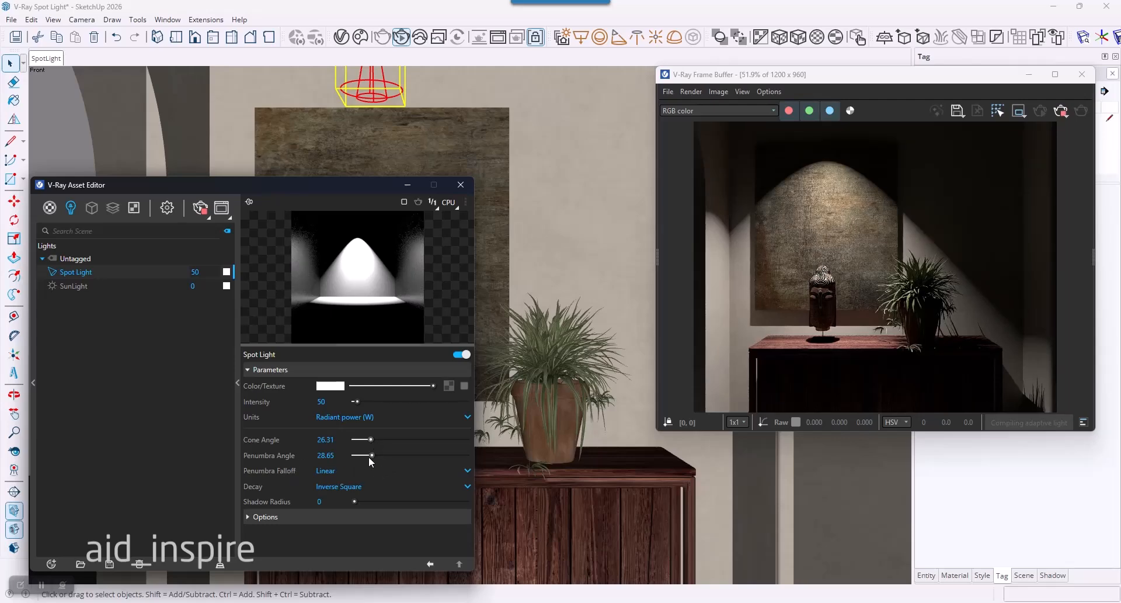
{"action": "left_click_drag", "start_coordinate": [369, 456], "coordinate": [389, 452]}
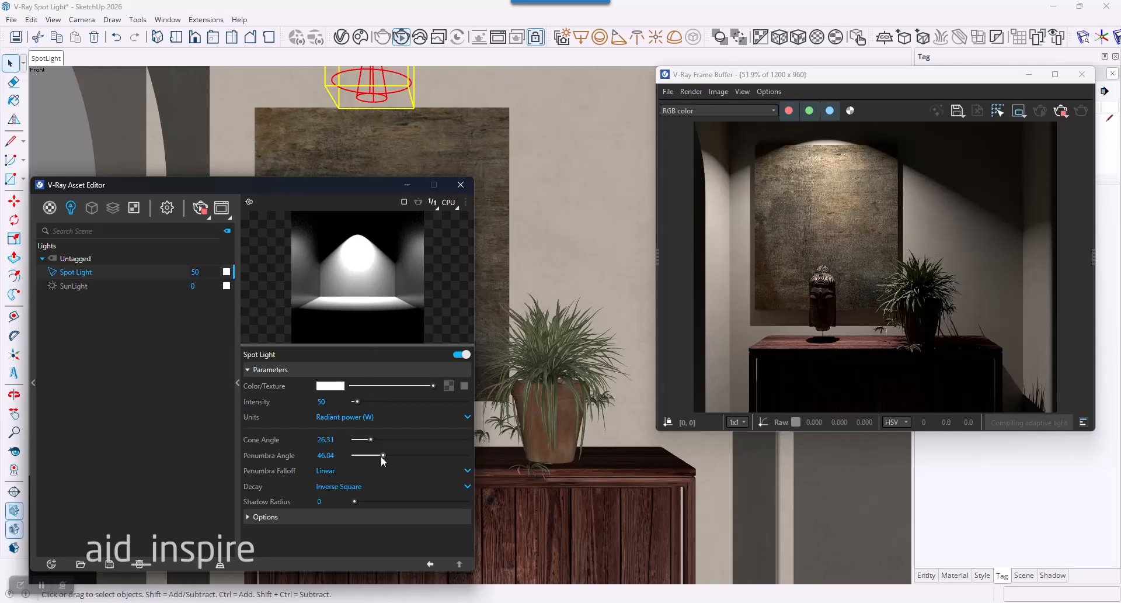
{"action": "left_click_drag", "start_coordinate": [380, 456], "coordinate": [338, 455]}
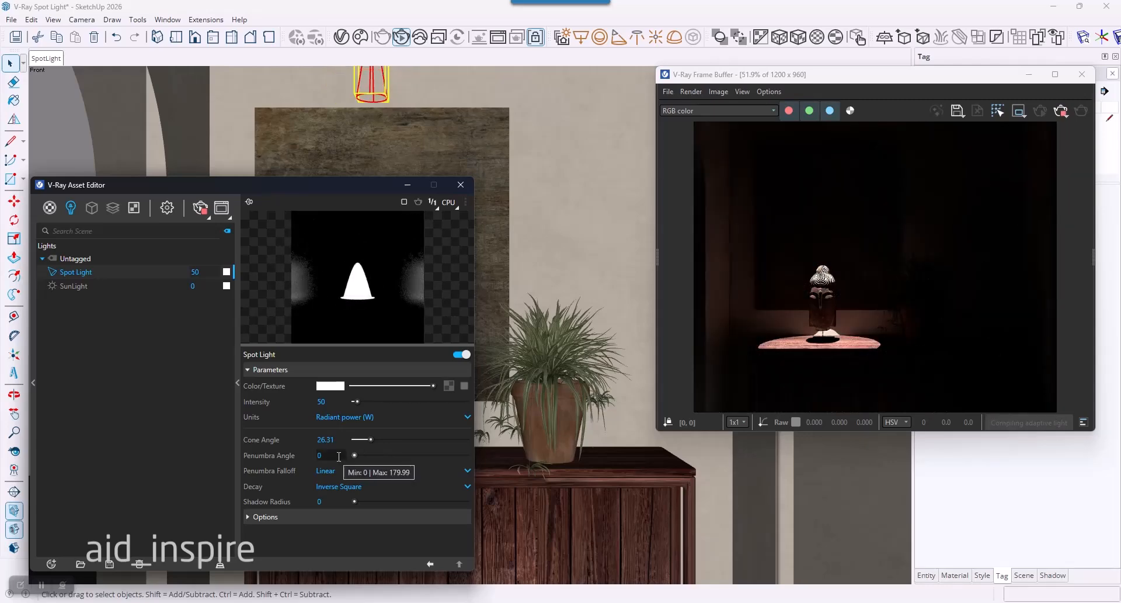
{"action": "left_click", "coordinate": [339, 457]}
{"action": "left_click", "coordinate": [352, 466]}
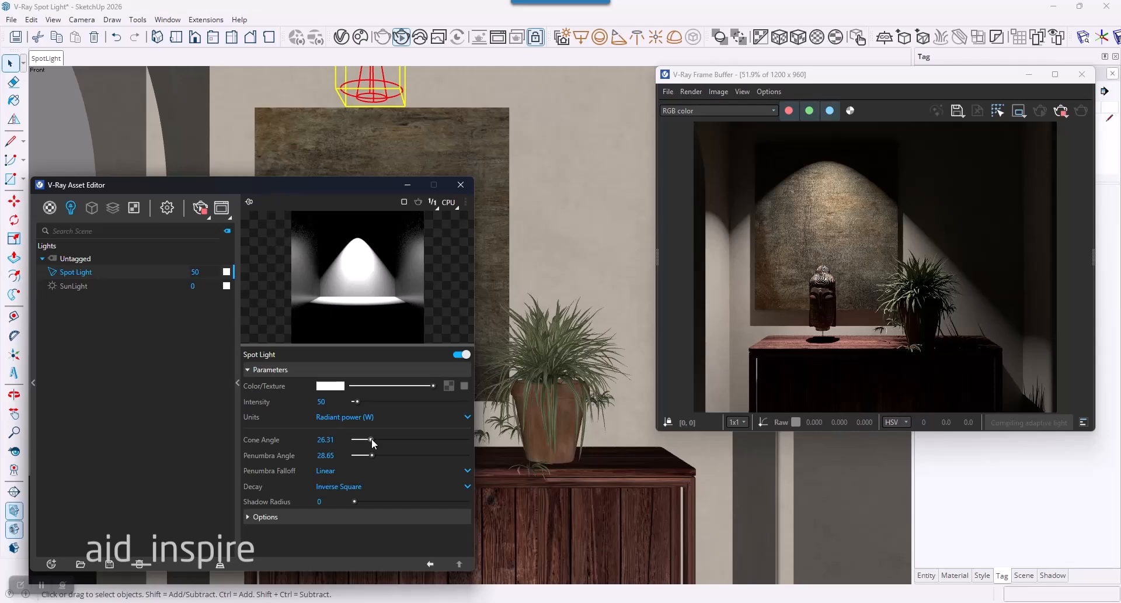
Step: Try a narrower cone angle of 14.1 on the spot light with the penumbra angle reduced to 0
{"action": "left_click_drag", "start_coordinate": [371, 438], "coordinate": [363, 440]}
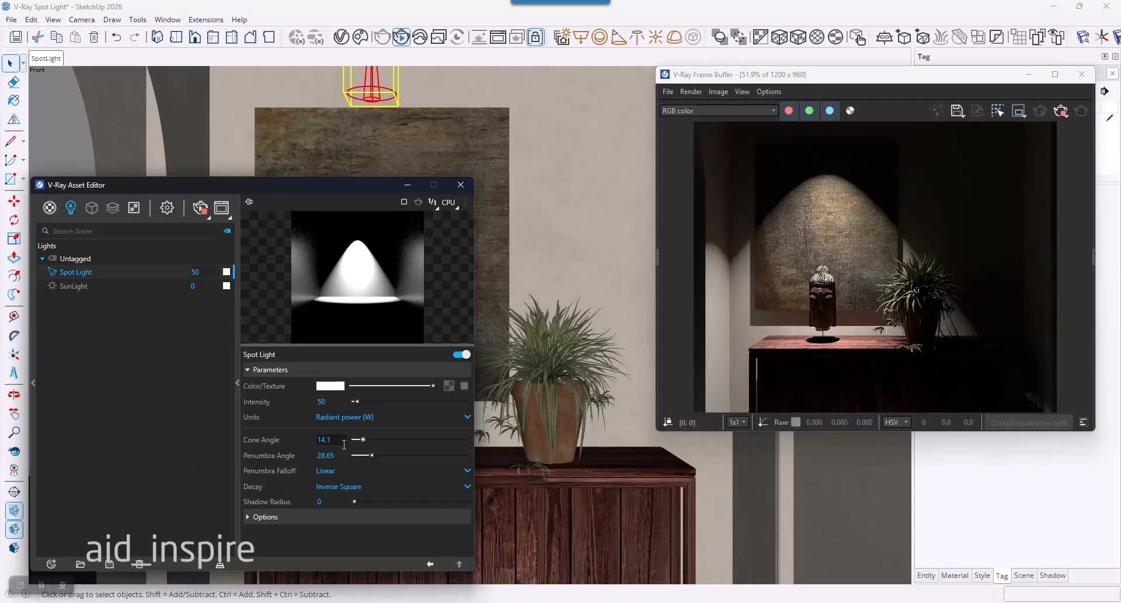
{"action": "left_click_drag", "start_coordinate": [343, 443], "coordinate": [325, 452]}
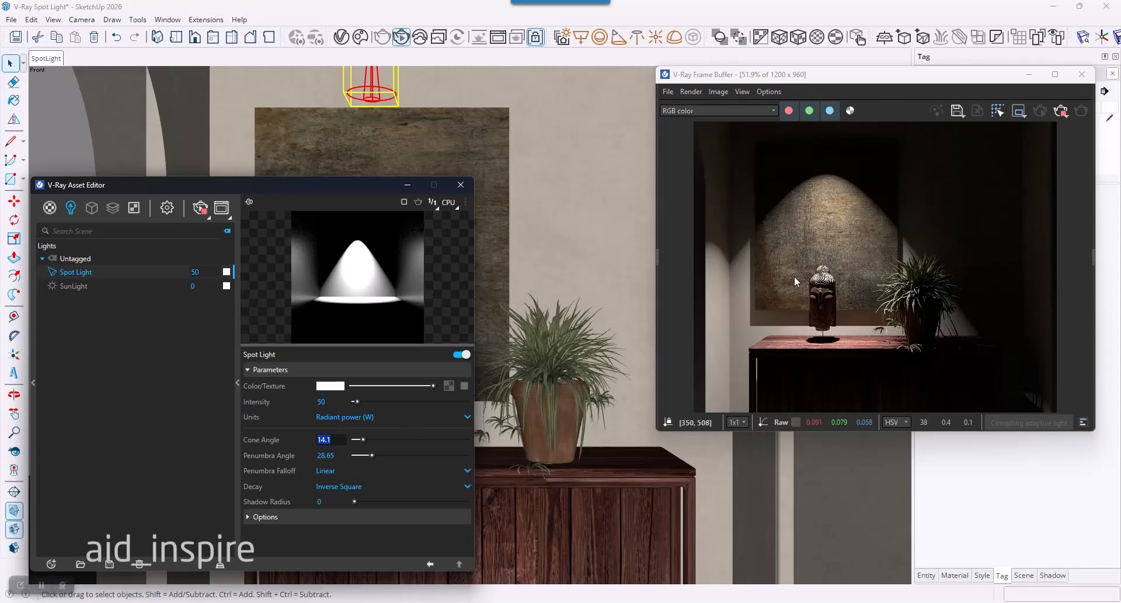
{"action": "key", "text": "Return"}
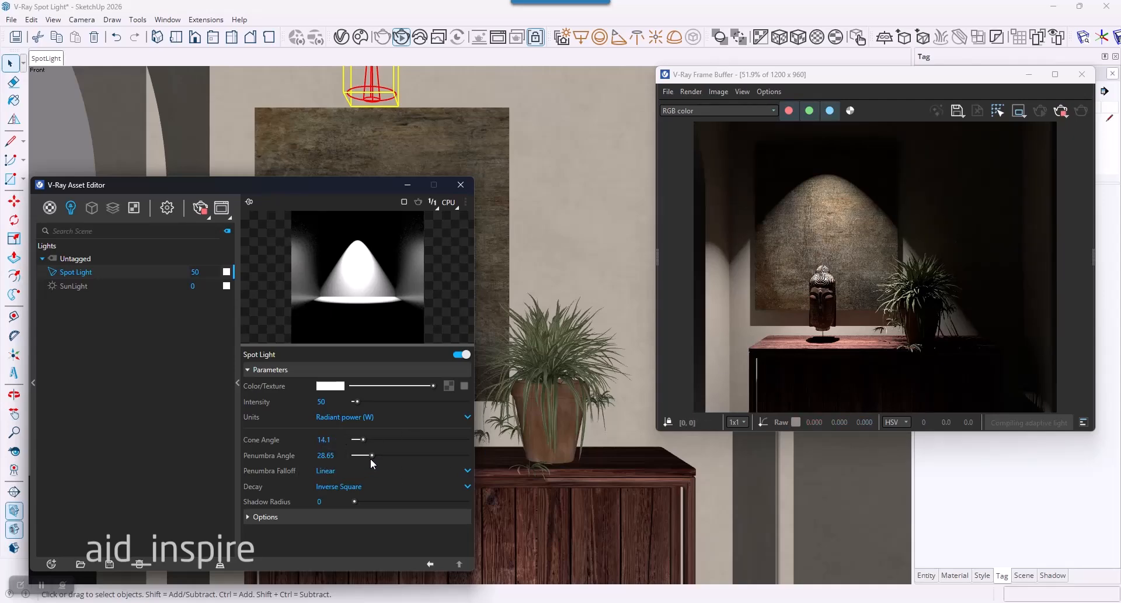
{"action": "left_click", "coordinate": [355, 456]}
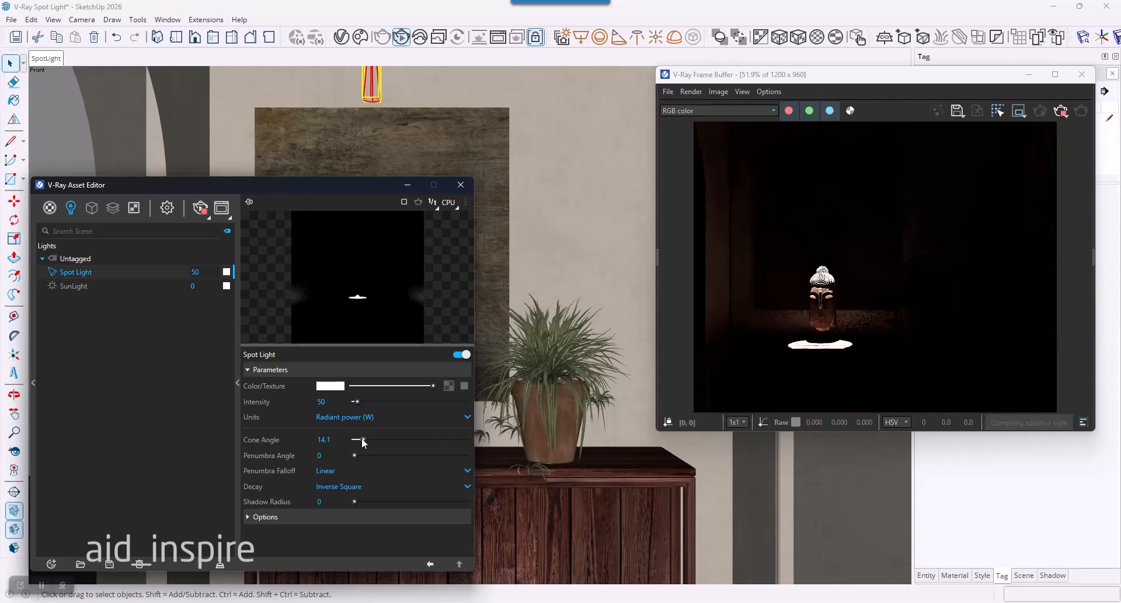
Step: Widen the spot light's cone around the Buddha head and set the cone angle to 35
{"action": "left_click_drag", "start_coordinate": [364, 438], "coordinate": [379, 439]}
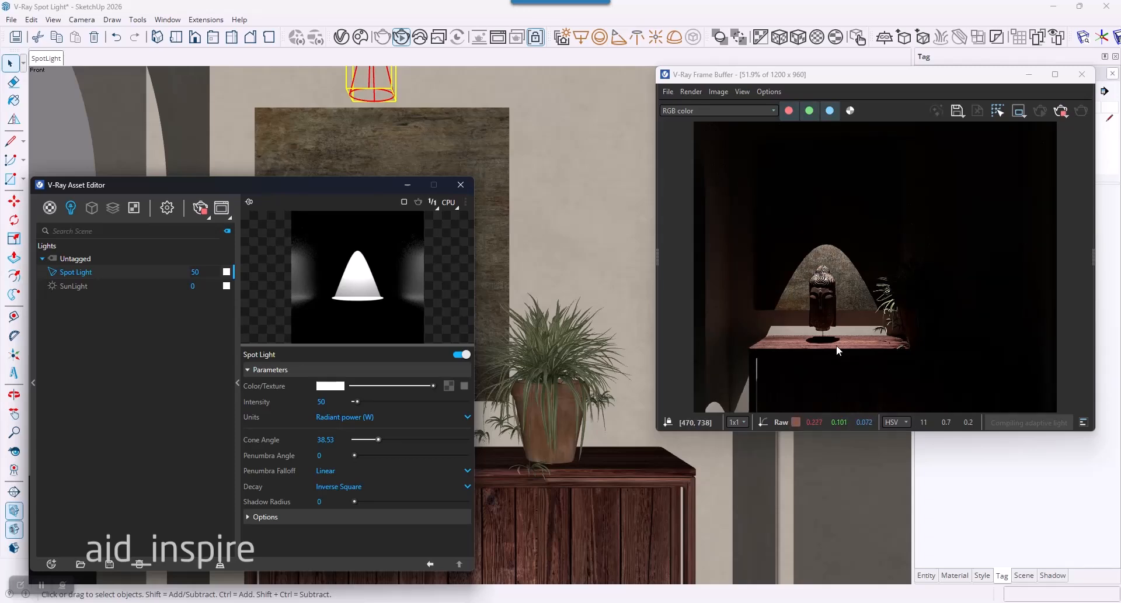
{"action": "left_click_drag", "start_coordinate": [345, 441], "coordinate": [318, 439]}
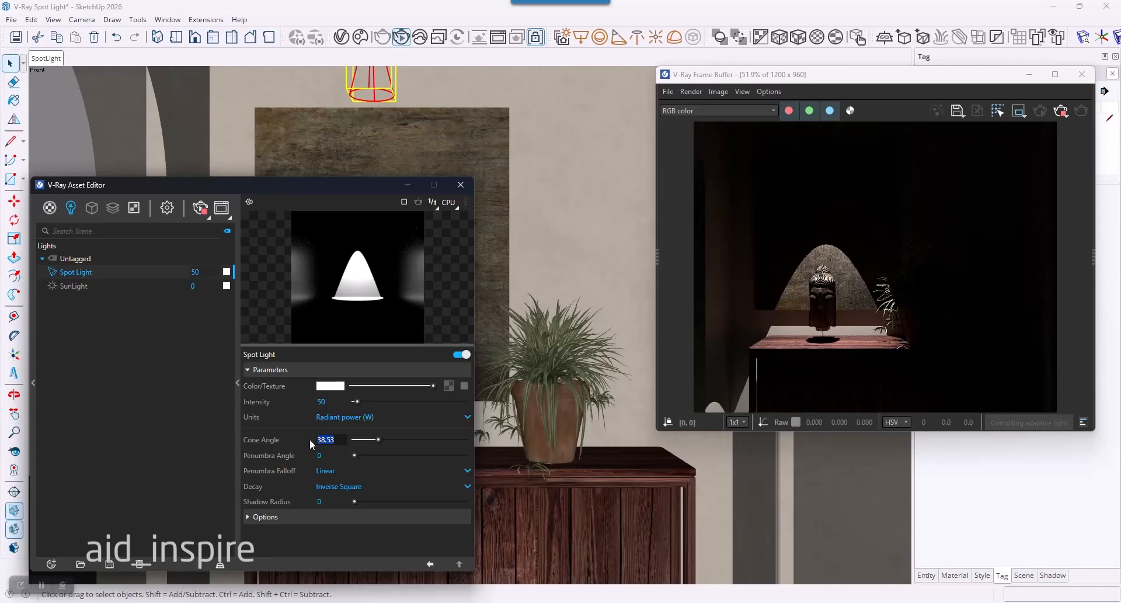
{"action": "type", "text": "35"}
{"action": "key", "text": "Return"}
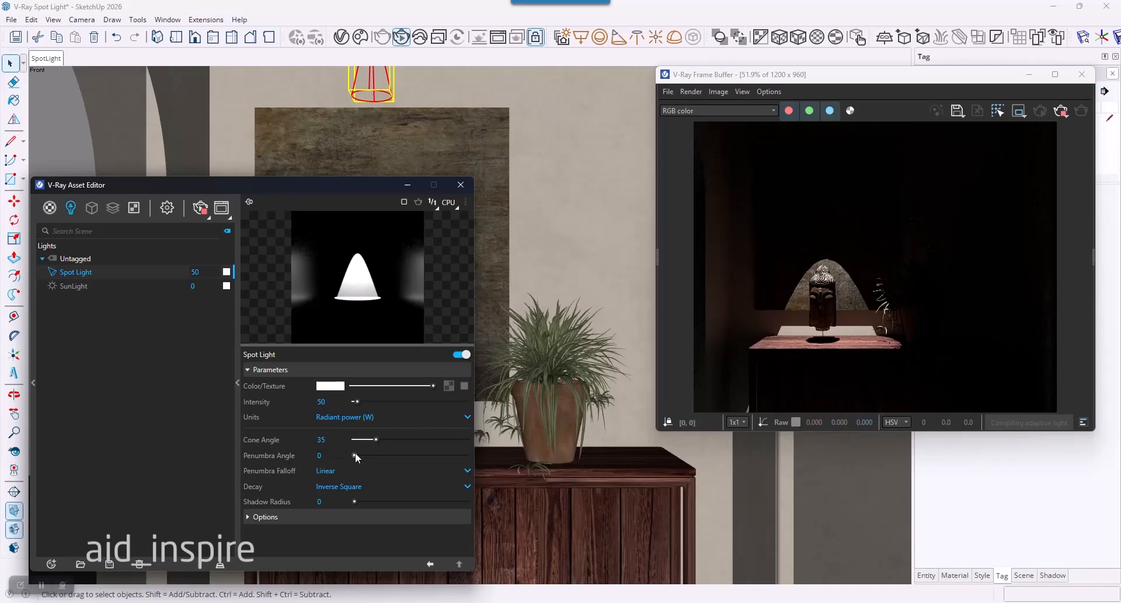
Step: Set the spot light's penumbra angle to 15 to soften the edge of the beam
{"action": "left_click_drag", "start_coordinate": [355, 454], "coordinate": [315, 460]}
{"action": "type", "text": "15"}
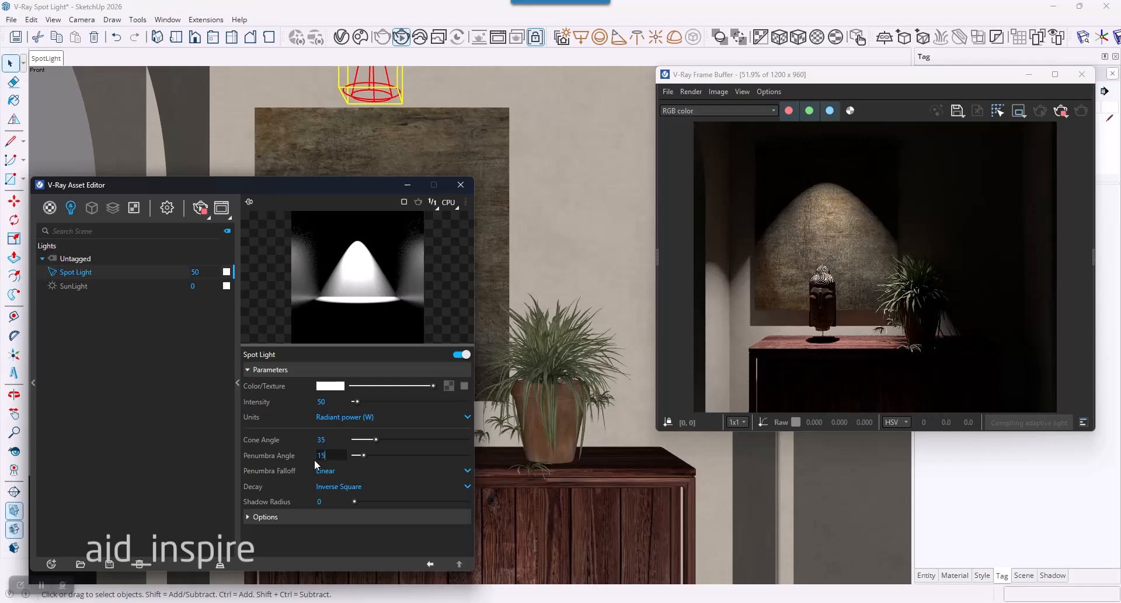
{"action": "key", "text": "Return"}
Step: Compare shadow radius values of 10, 0 and 2 on the spot light and settle on 2.5 for soft shadows
{"action": "mouse_move", "coordinate": [257, 511]}
{"action": "left_click_drag", "start_coordinate": [354, 501], "coordinate": [502, 507]}
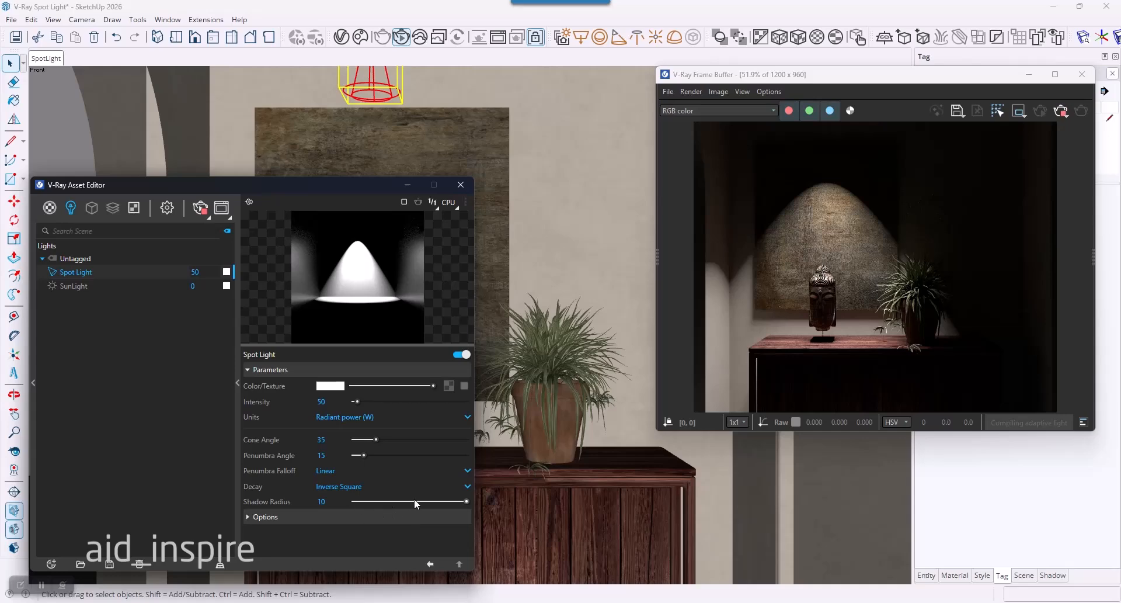
{"action": "left_click_drag", "start_coordinate": [439, 500], "coordinate": [283, 499]}
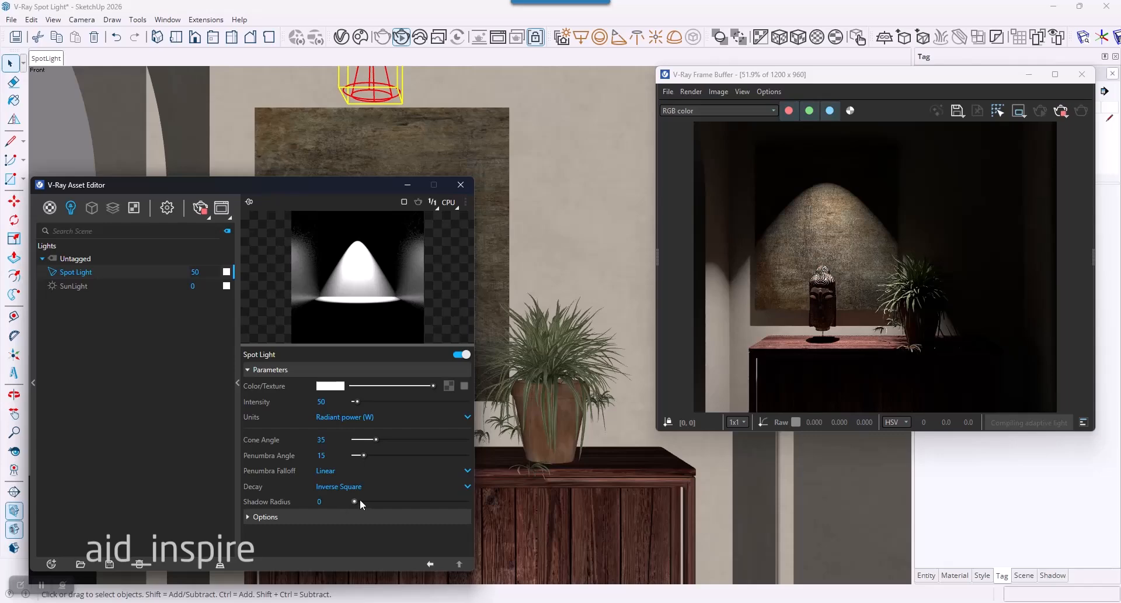
{"action": "left_click_drag", "start_coordinate": [356, 500], "coordinate": [370, 501]}
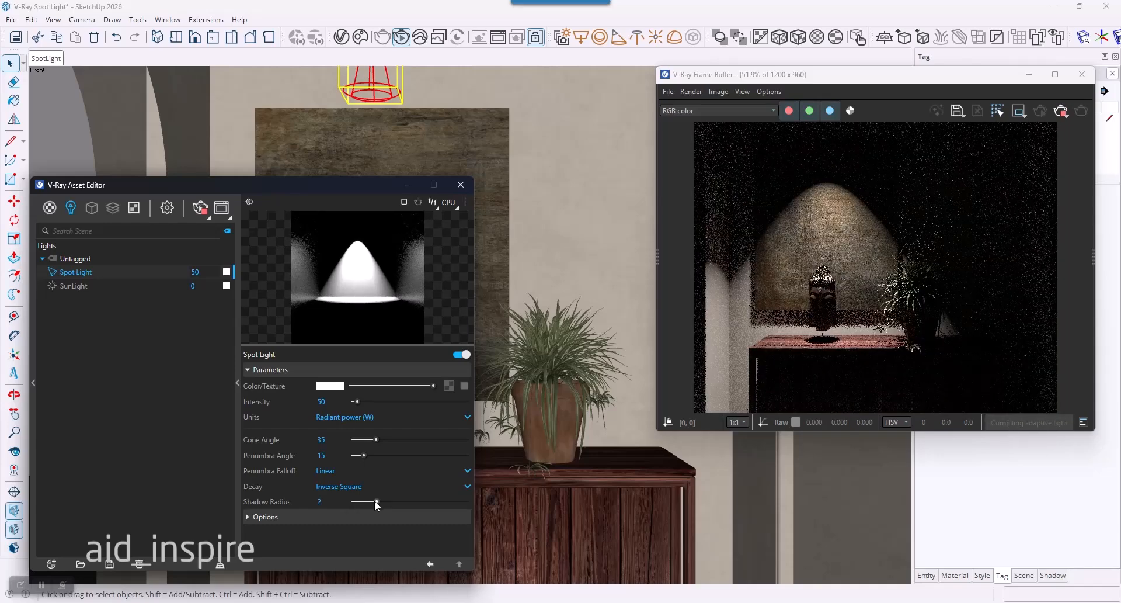
{"action": "left_click_drag", "start_coordinate": [374, 500], "coordinate": [383, 500]}
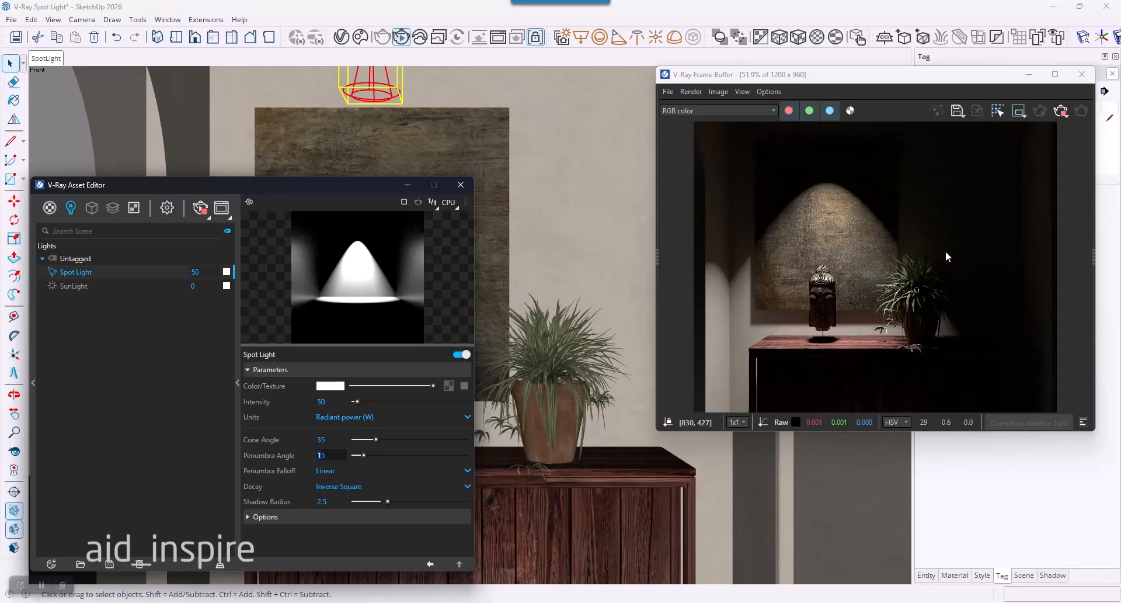
Step: Try a penumbra angle of 25 on the spot light and return it to 15
{"action": "key", "text": "Return"}
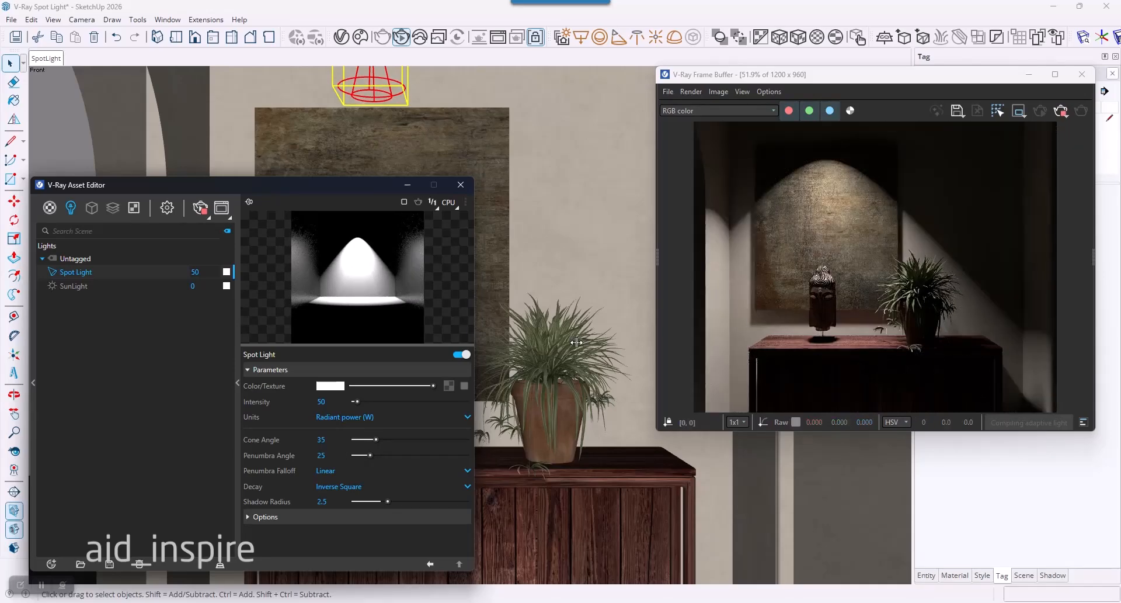
{"action": "left_click_drag", "start_coordinate": [326, 457], "coordinate": [319, 459]}
{"action": "type", "text": "1"}
{"action": "key", "text": "Return"}
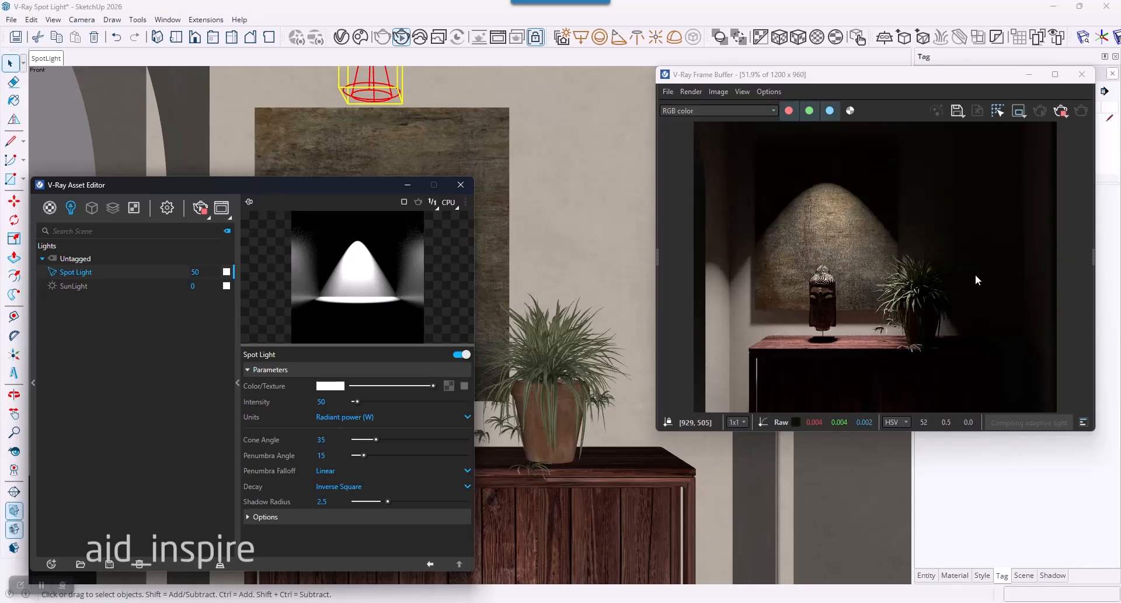
Step: Test switching the spot light's Shadows, Affect Diffuse and Affect Specular options off and back on, and collapse the options again
{"action": "left_click", "coordinate": [285, 514]}
{"action": "scroll", "coordinate": [285, 513], "scroll_direction": "down", "scroll_amount": 1}
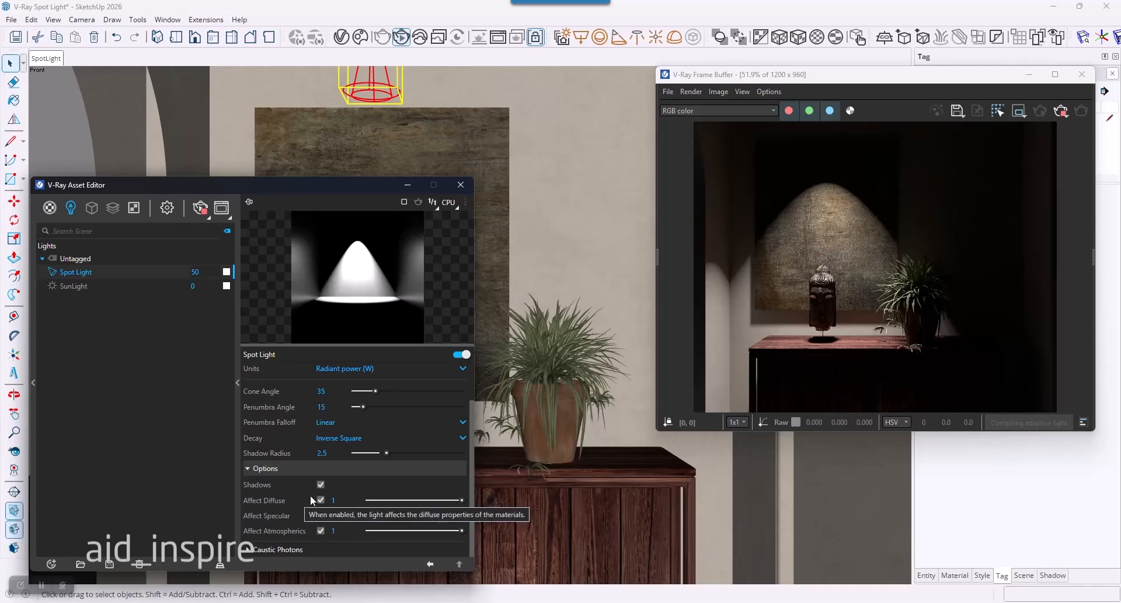
{"action": "left_click", "coordinate": [323, 483]}
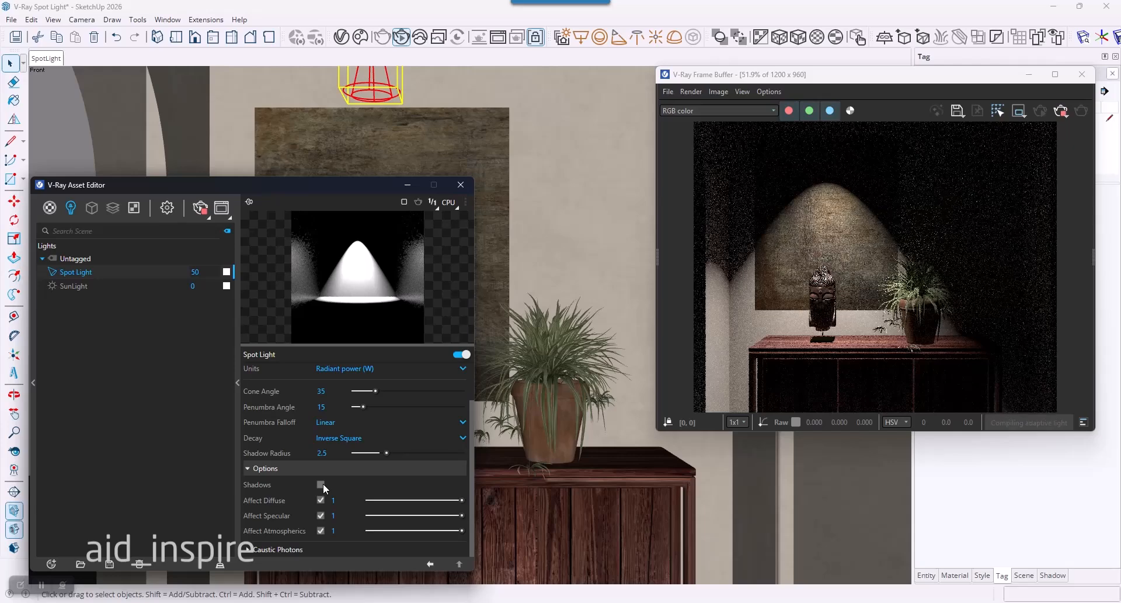
{"action": "left_click", "coordinate": [323, 484]}
{"action": "left_click", "coordinate": [323, 500]}
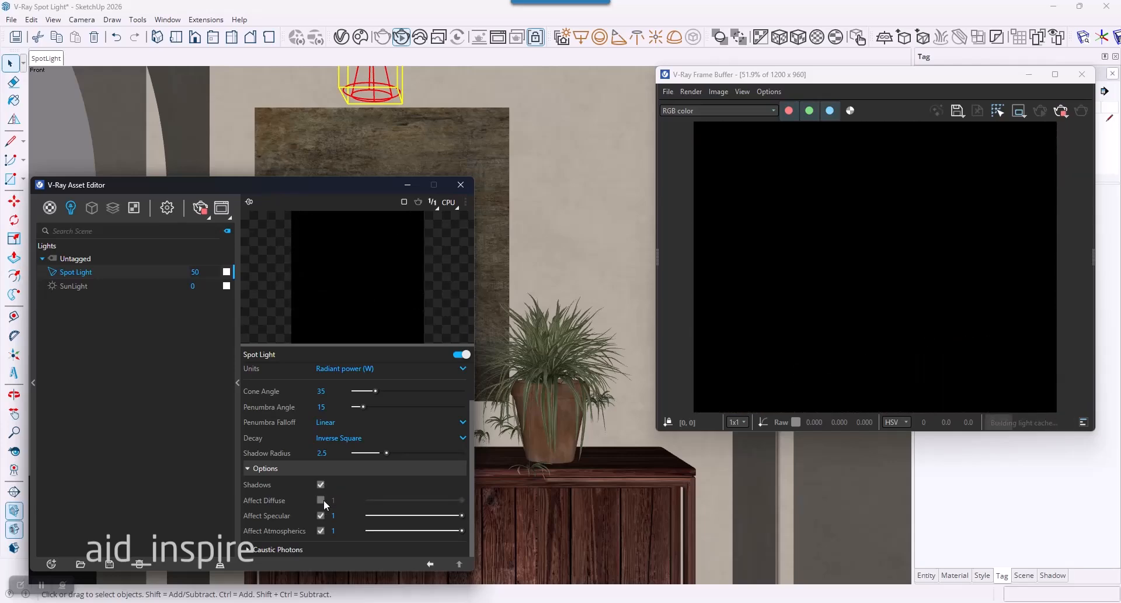
{"action": "left_click", "coordinate": [323, 499]}
{"action": "left_click", "coordinate": [321, 515]}
{"action": "left_click", "coordinate": [321, 515]}
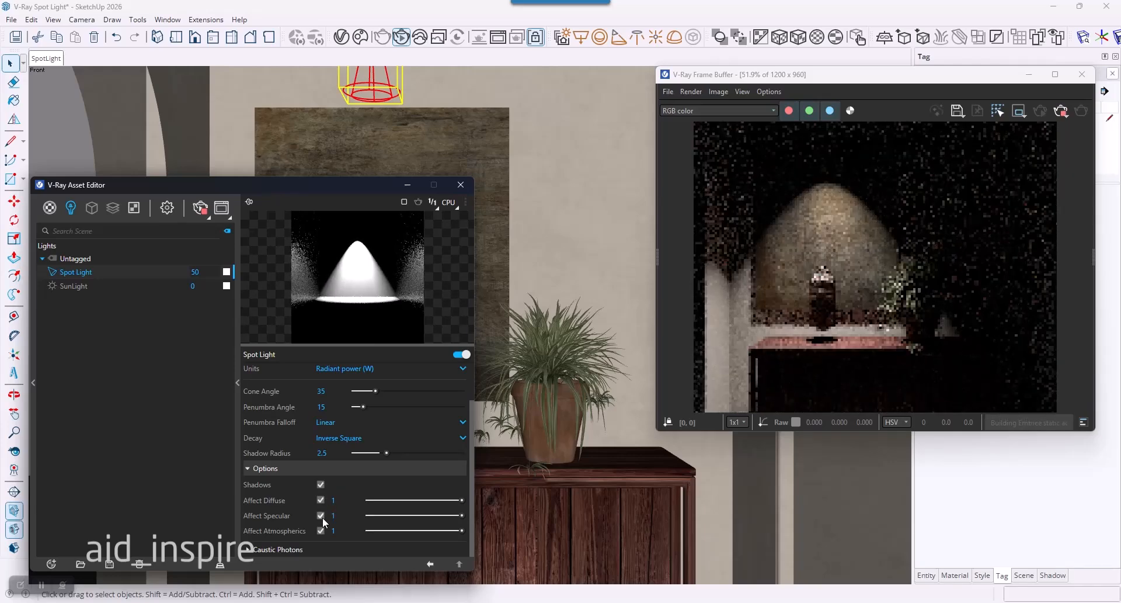
{"action": "left_click", "coordinate": [297, 468]}
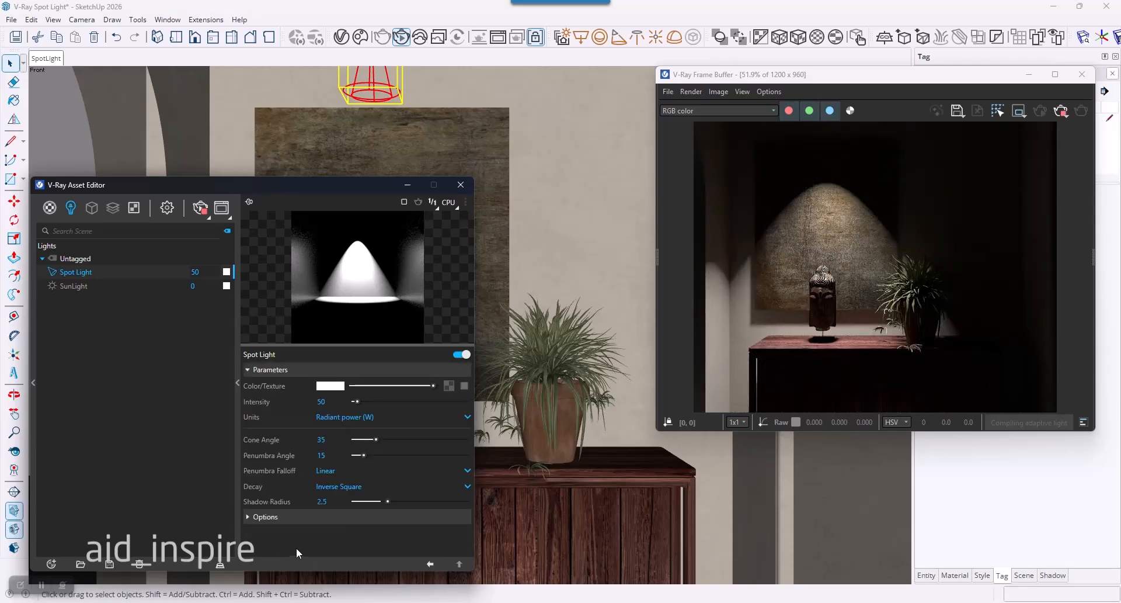